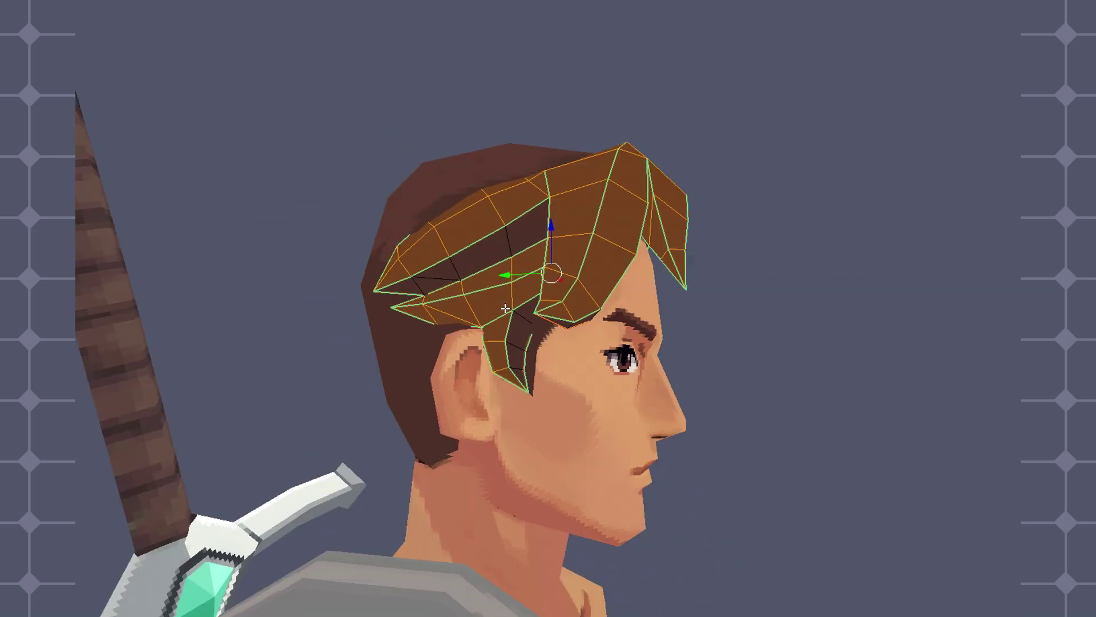
Orbit the view around the character's head to see its brown textured hair
{"action": "mouse_move", "coordinate": [491, 245]}
{"action": "middle_mouse_down"}
{"action": "mouse_move", "coordinate": [479, 286]}
{"action": "mouse_move", "coordinate": [292, 344]}
{"action": "middle_mouse_up"}
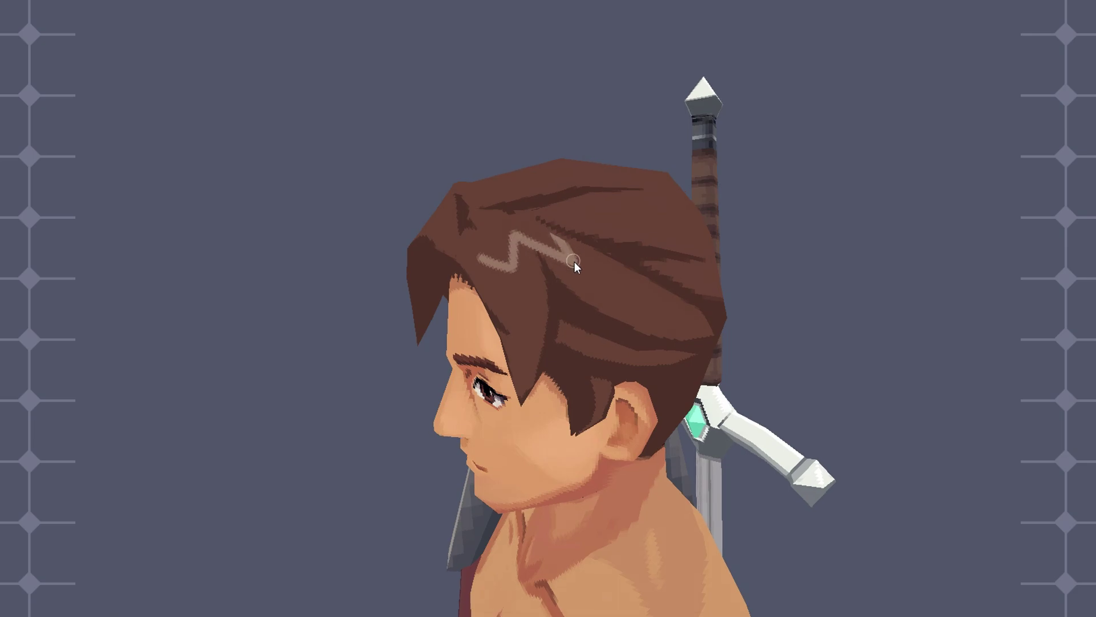
Extend the light zigzag stroke further across the hair texture
{"action": "left_click_drag", "start_coordinate": [556, 233], "coordinate": [556, 269]}
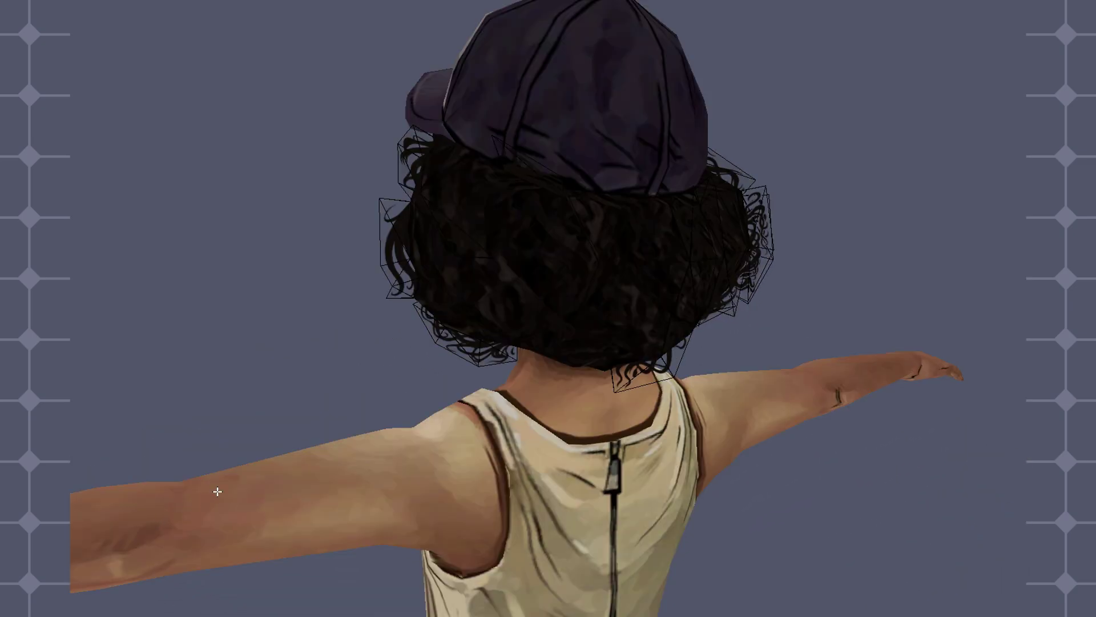
Select all faces of the hair shell on the bust's head
{"action": "key", "text": "a"}
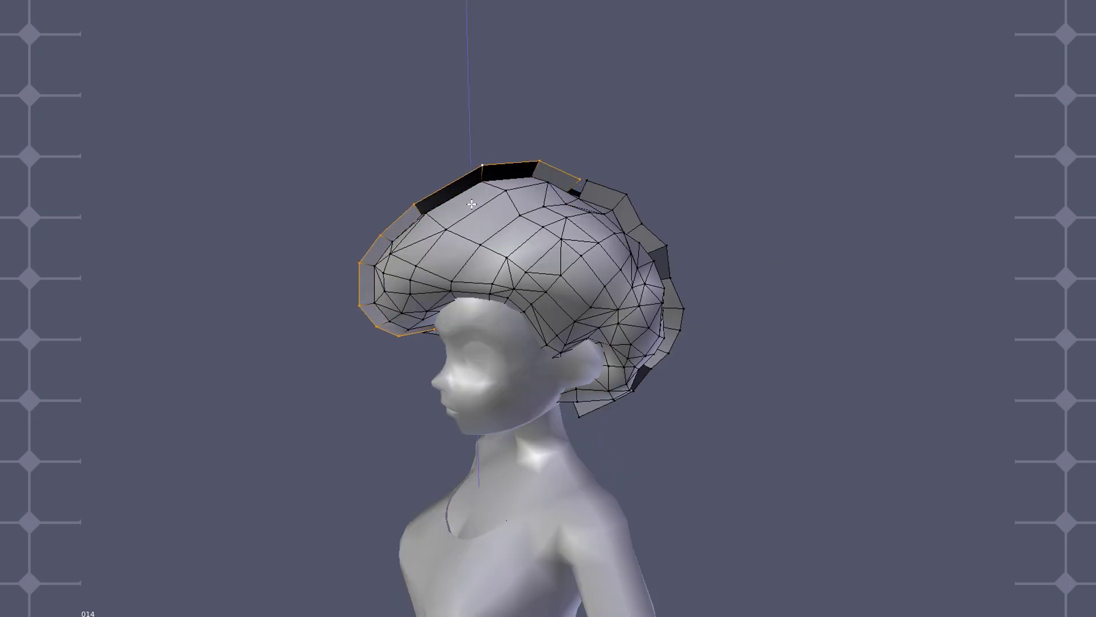
Deselect the rim's front-edge vertices, leaving the back and top rim selected
{"action": "left_click", "coordinate": [505, 242]}
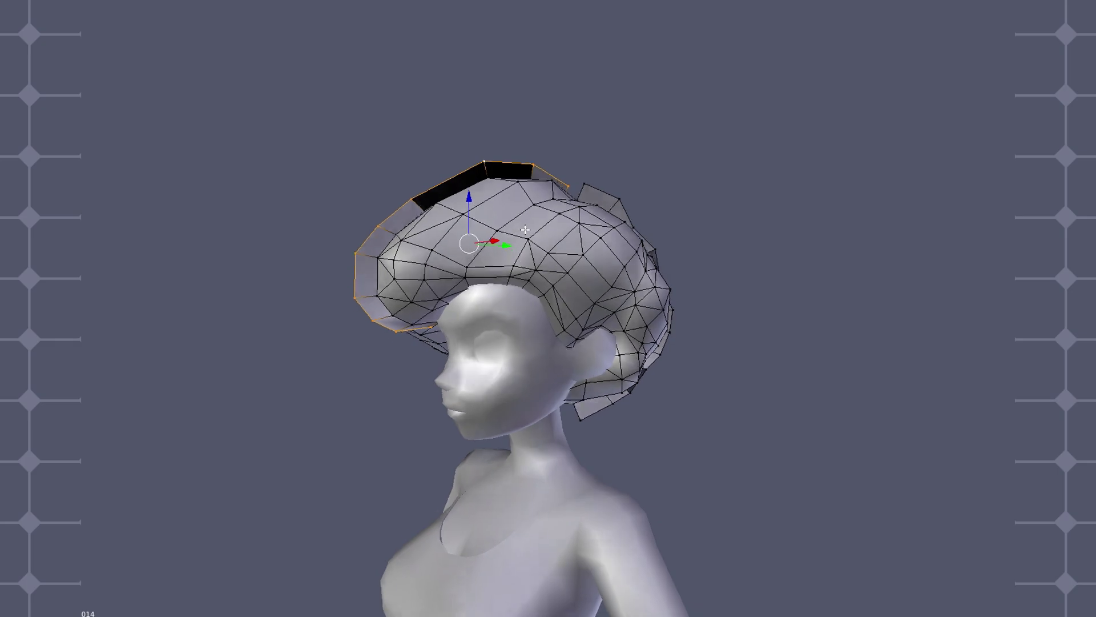
{"action": "mouse_move", "coordinate": [315, 124]}
{"action": "left_mouse_down"}
{"action": "mouse_move", "coordinate": [624, 240]}
{"action": "mouse_move", "coordinate": [644, 237]}
{"action": "left_mouse_up"}
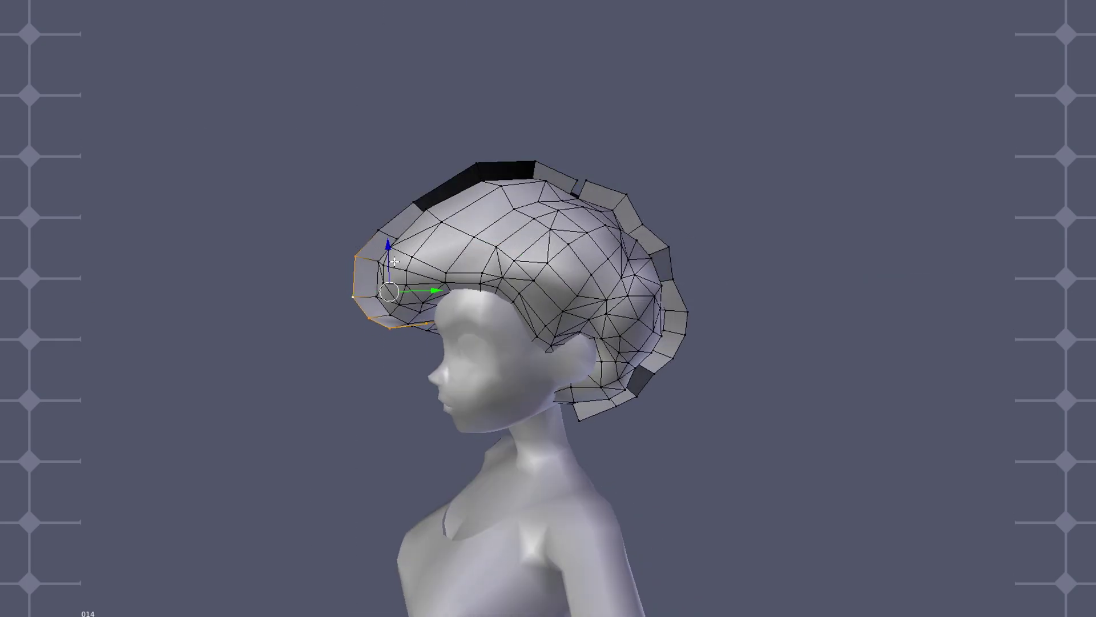
{"action": "left_click_drag", "start_coordinate": [363, 309], "coordinate": [363, 308], "text": "ctrl"}
{"action": "middle_click_drag", "start_coordinate": [363, 309], "coordinate": [411, 286]}
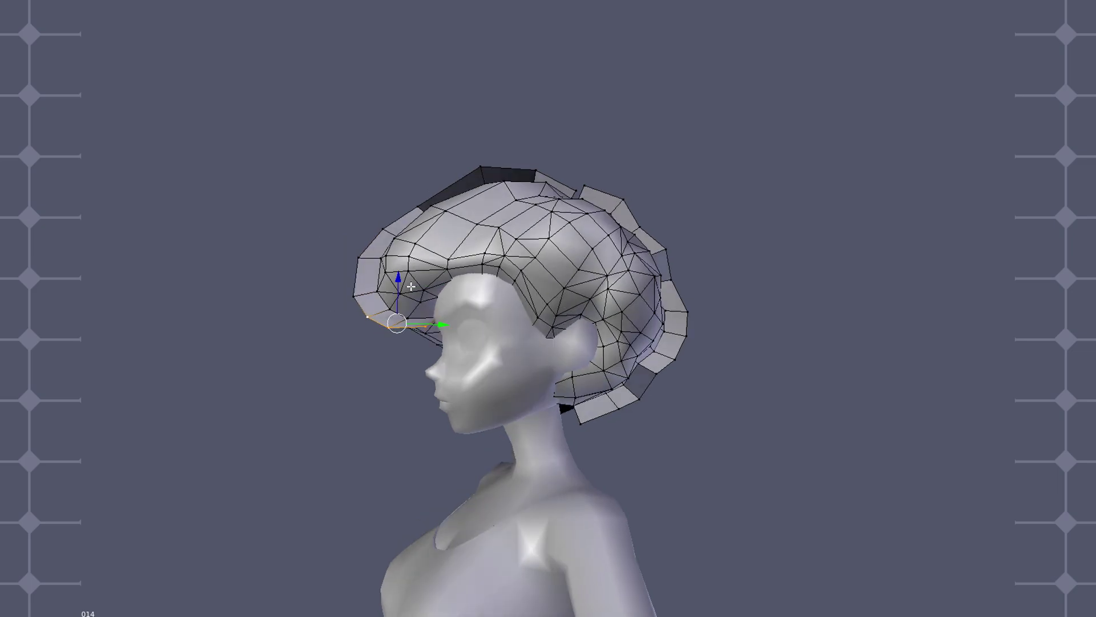
{"action": "middle_click_drag", "start_coordinate": [435, 331], "coordinate": [711, 279]}
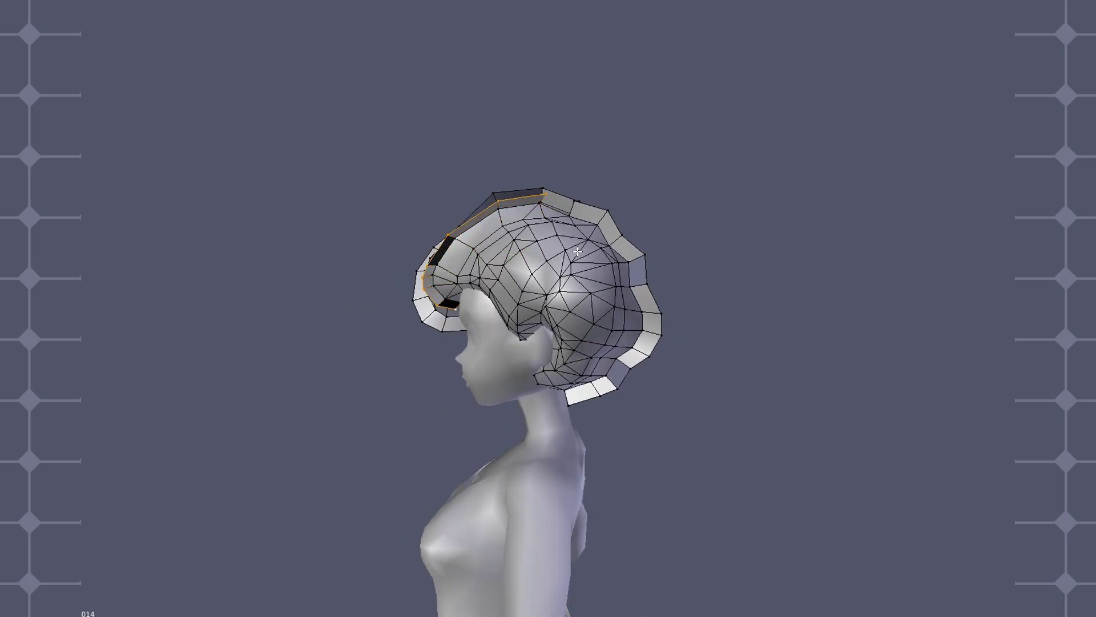
{"action": "middle_click_drag", "start_coordinate": [571, 250], "coordinate": [718, 262]}
{"action": "left_click", "coordinate": [646, 260]}
{"action": "scroll", "coordinate": [581, 269], "scroll_direction": "up", "scroll_amount": 2}
{"action": "mouse_move", "coordinate": [581, 270]}
{"action": "middle_mouse_down"}
{"action": "mouse_move", "coordinate": [656, 250]}
{"action": "mouse_move", "coordinate": [510, 265]}
{"action": "mouse_move", "coordinate": [672, 332]}
{"action": "middle_mouse_up"}
Scale the selected rim strips outward so they flare around the head
{"action": "key", "text": "s"}
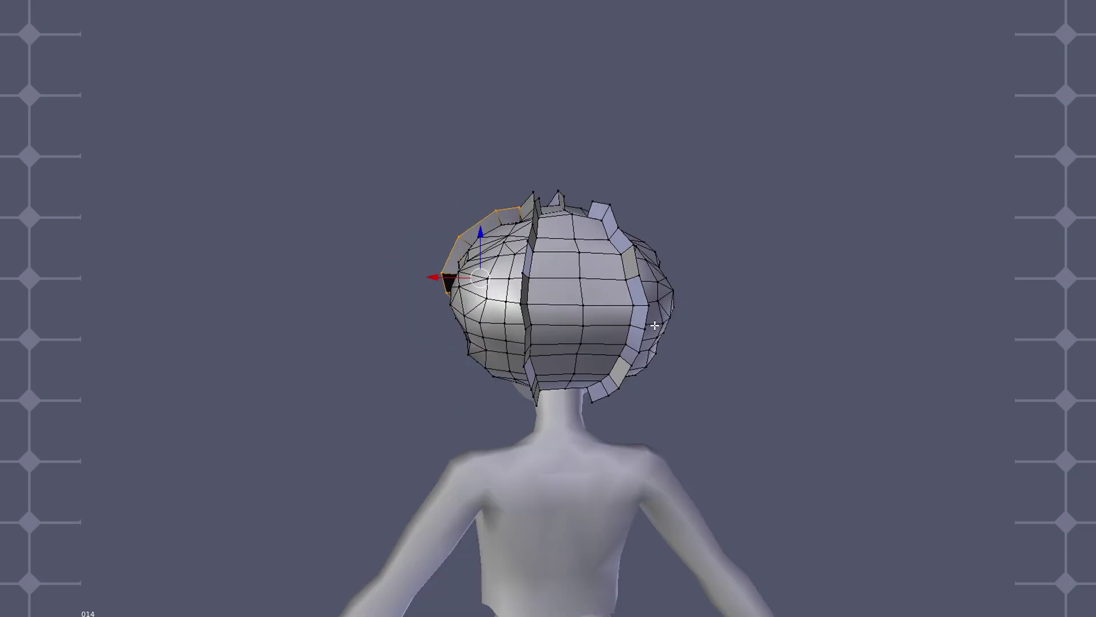
{"action": "mouse_move", "coordinate": [654, 326]}
{"action": "middle_mouse_down"}
{"action": "mouse_move", "coordinate": [834, 331]}
{"action": "mouse_move", "coordinate": [654, 292]}
{"action": "mouse_move", "coordinate": [629, 304]}
{"action": "middle_mouse_up"}
{"action": "key", "text": "s"}
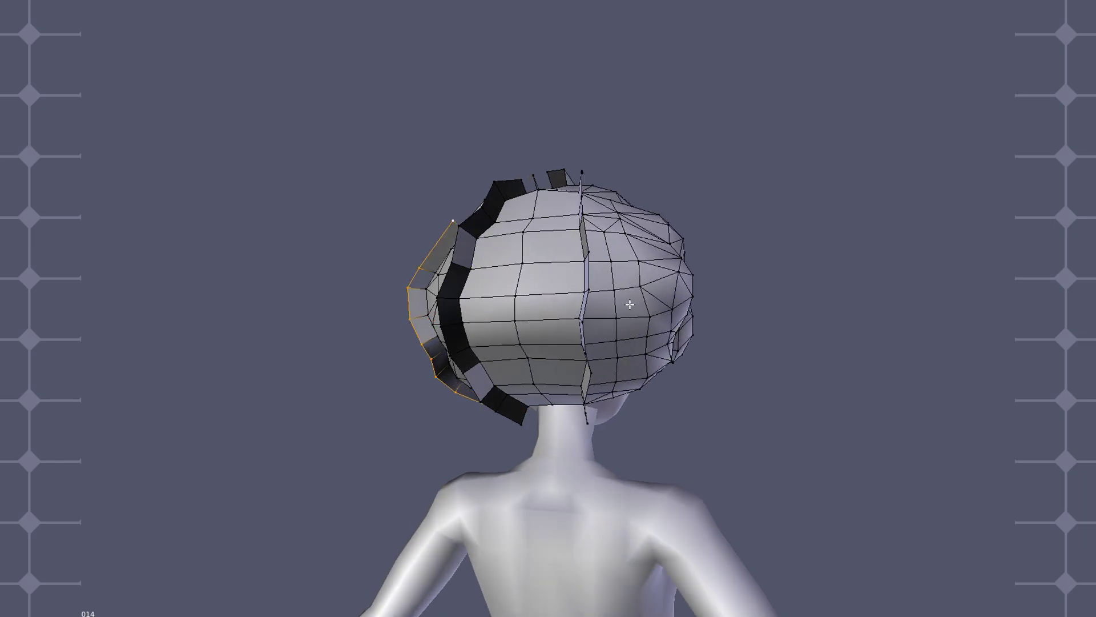
{"action": "middle_click_drag", "start_coordinate": [652, 304], "coordinate": [761, 436]}
{"action": "key", "text": "s"}
{"action": "mouse_move", "coordinate": [779, 404]}
{"action": "middle_mouse_down"}
{"action": "mouse_move", "coordinate": [665, 382]}
{"action": "mouse_move", "coordinate": [712, 346]}
{"action": "mouse_move", "coordinate": [785, 323]}
{"action": "middle_mouse_up"}
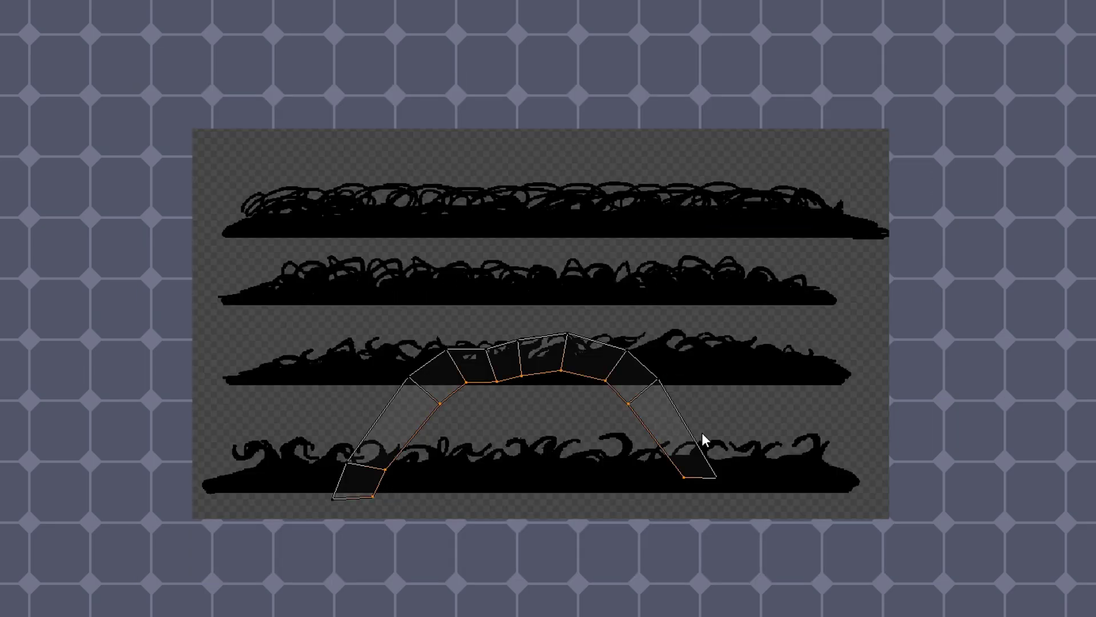
Bend the strip's UVs so they lie along the row of curly hair silhouettes
{"action": "left_click_drag", "start_coordinate": [395, 463], "coordinate": [467, 445]}
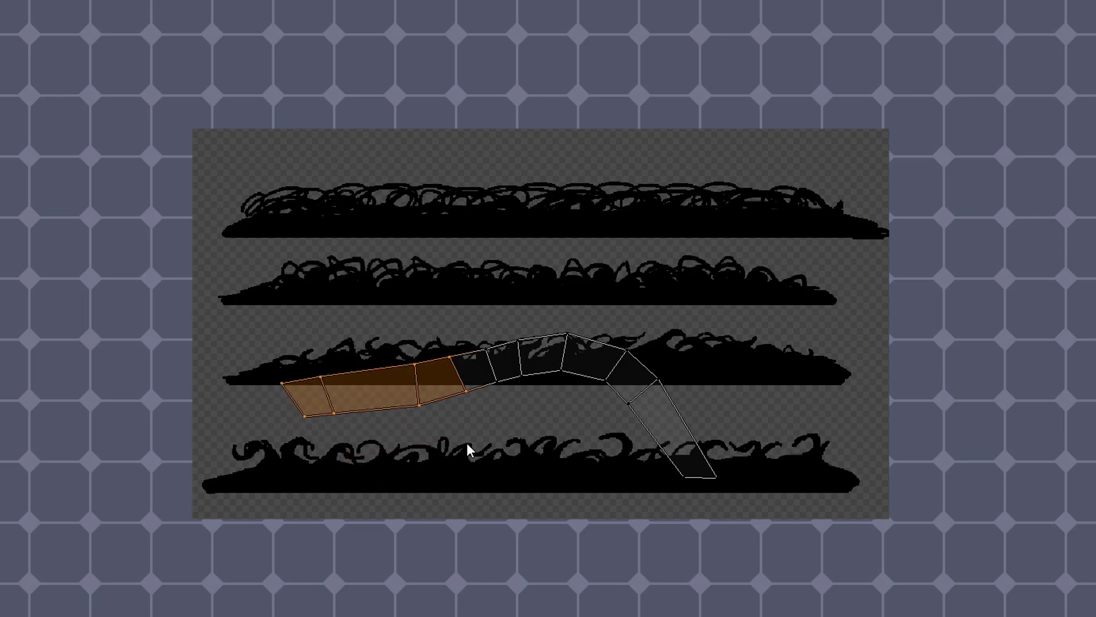
{"action": "left_click_drag", "start_coordinate": [484, 277], "coordinate": [533, 422]}
{"action": "mouse_move", "coordinate": [522, 262]}
{"action": "left_mouse_down"}
{"action": "mouse_move", "coordinate": [614, 380]}
{"action": "mouse_move", "coordinate": [574, 316]}
{"action": "mouse_move", "coordinate": [883, 384]}
{"action": "left_mouse_up"}
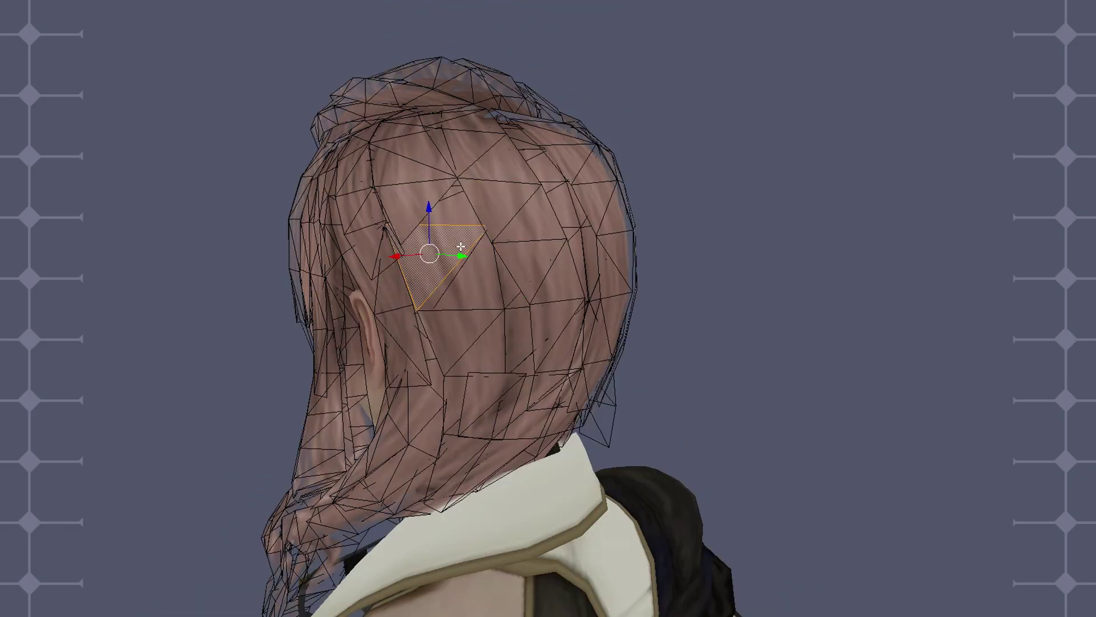
Orbit around the long-haired character's hair mesh to inspect its profile
{"action": "left_click_drag", "start_coordinate": [453, 210], "coordinate": [524, 202]}
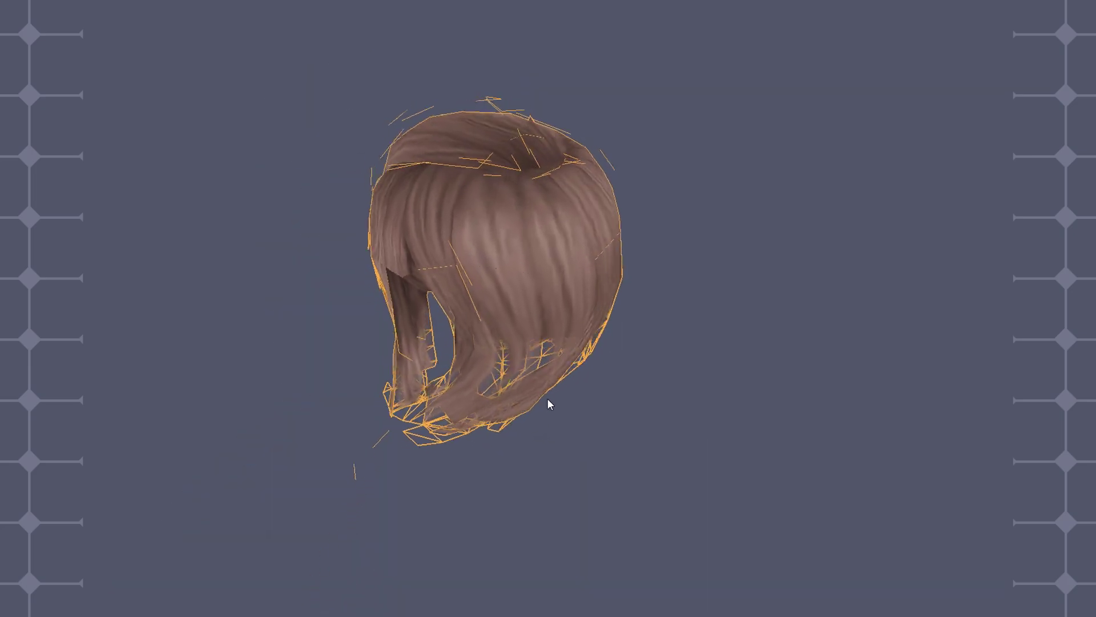
{"action": "mouse_move", "coordinate": [547, 399]}
{"action": "middle_mouse_down"}
{"action": "mouse_move", "coordinate": [618, 369]}
{"action": "mouse_move", "coordinate": [597, 428]}
{"action": "mouse_move", "coordinate": [468, 402]}
{"action": "middle_mouse_up"}
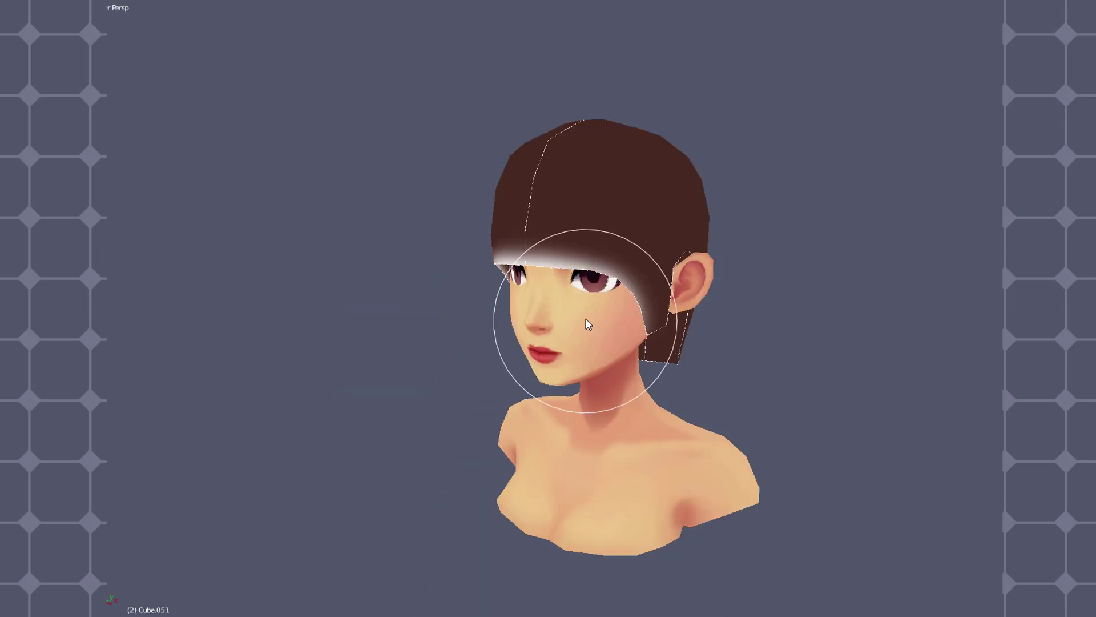
View the back of the hair and soften the diagonal brown strand stroke
{"action": "mouse_move", "coordinate": [550, 343]}
{"action": "middle_mouse_down"}
{"action": "mouse_move", "coordinate": [721, 441]}
{"action": "mouse_move", "coordinate": [662, 397]}
{"action": "mouse_move", "coordinate": [632, 239]}
{"action": "mouse_move", "coordinate": [666, 301]}
{"action": "mouse_move", "coordinate": [644, 337]}
{"action": "mouse_move", "coordinate": [711, 268]}
{"action": "mouse_move", "coordinate": [590, 360]}
{"action": "mouse_move", "coordinate": [591, 309]}
{"action": "mouse_move", "coordinate": [632, 289]}
{"action": "middle_mouse_up"}
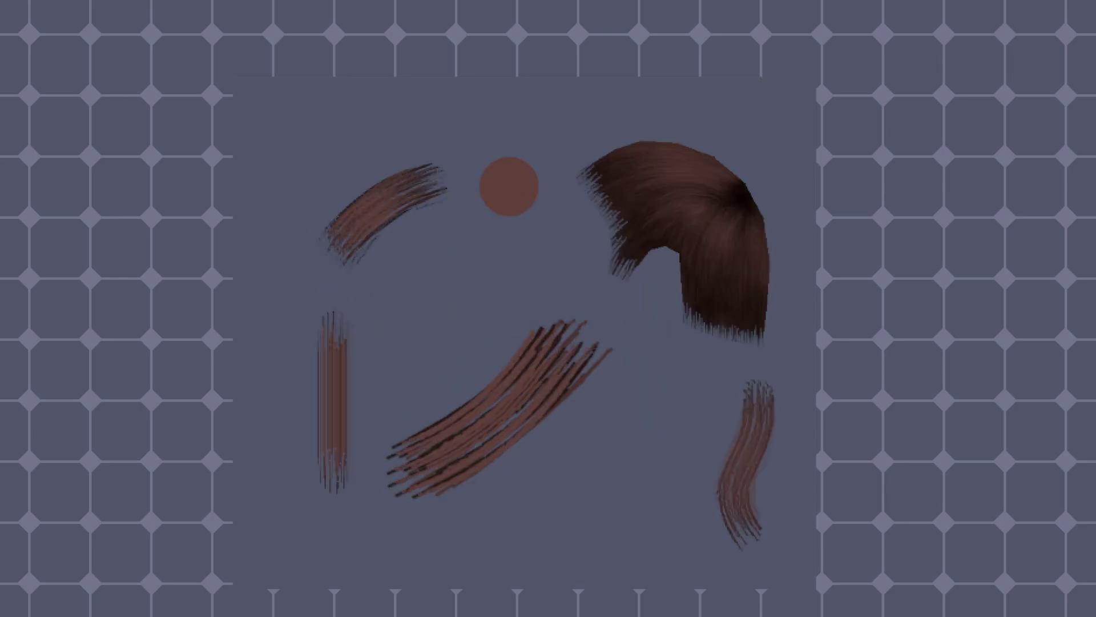
{"action": "left_click_drag", "start_coordinate": [502, 396], "coordinate": [411, 457]}
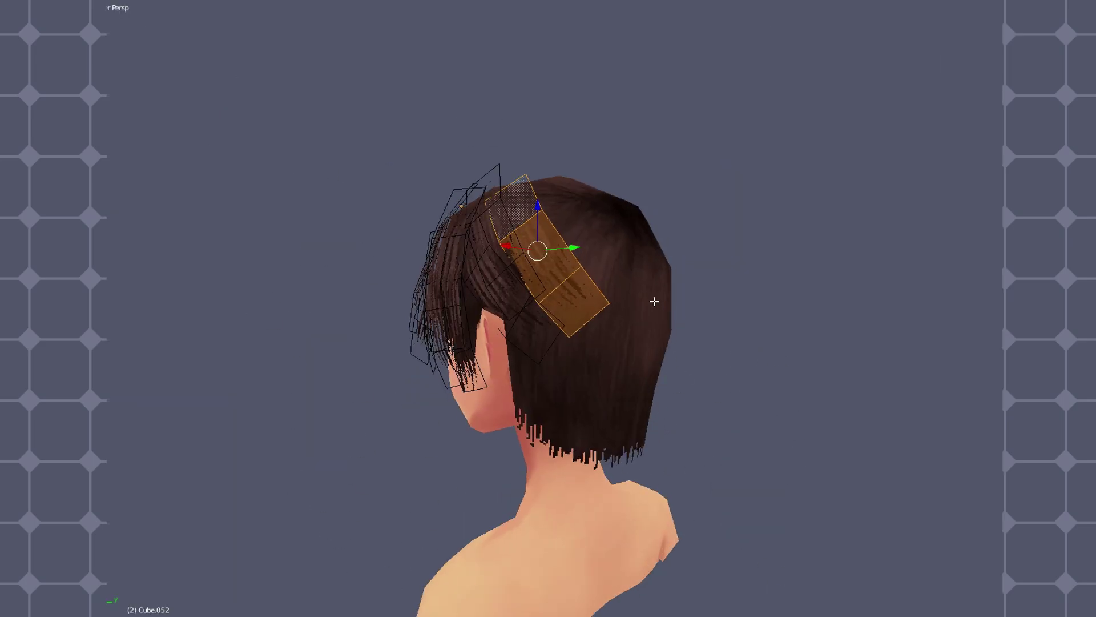
Shift the hair card vertically at the nape, then paint darker strands along the long bundle
{"action": "middle_click_drag", "start_coordinate": [770, 320], "coordinate": [817, 314]}
{"action": "scroll", "coordinate": [818, 314], "scroll_direction": "down", "scroll_amount": 3}
{"action": "middle_click_drag", "start_coordinate": [749, 291], "coordinate": [571, 274]}
{"action": "scroll", "coordinate": [571, 274], "scroll_direction": "up", "scroll_amount": 3}
{"action": "key", "text": "r"}
{"action": "key", "text": "z"}
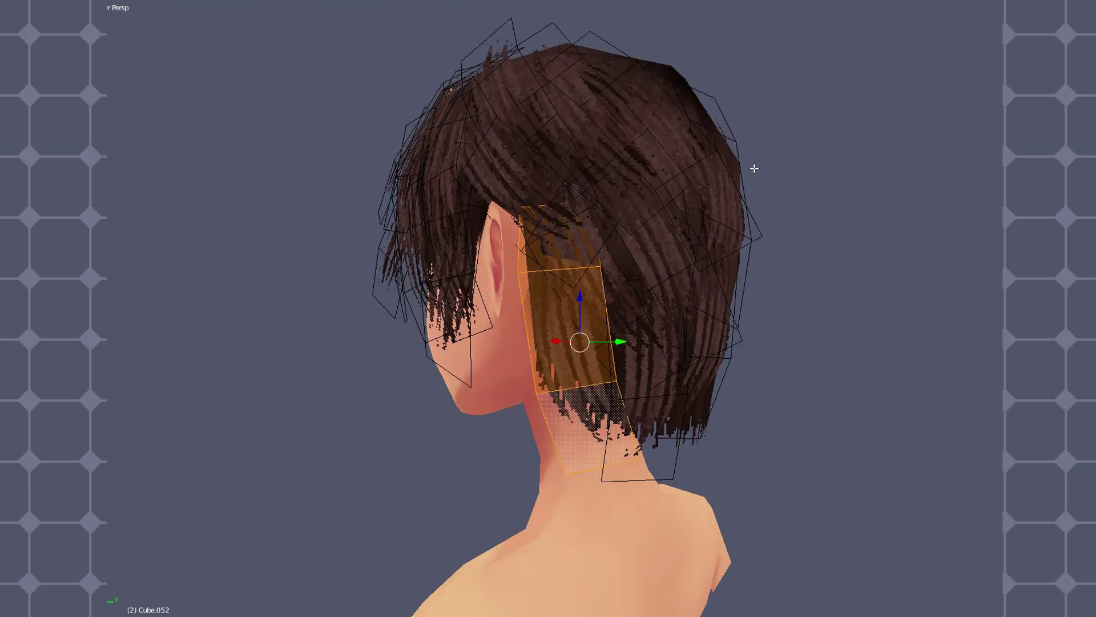
{"action": "middle_click_drag", "start_coordinate": [754, 448], "coordinate": [889, 447]}
{"action": "mouse_move", "coordinate": [628, 406]}
{"action": "middle_mouse_down"}
{"action": "mouse_move", "coordinate": [712, 409]}
{"action": "mouse_move", "coordinate": [798, 394]}
{"action": "mouse_move", "coordinate": [693, 394]}
{"action": "mouse_move", "coordinate": [854, 424]}
{"action": "mouse_move", "coordinate": [937, 460]}
{"action": "mouse_move", "coordinate": [685, 403]}
{"action": "mouse_move", "coordinate": [558, 400]}
{"action": "mouse_move", "coordinate": [748, 400]}
{"action": "middle_mouse_up"}
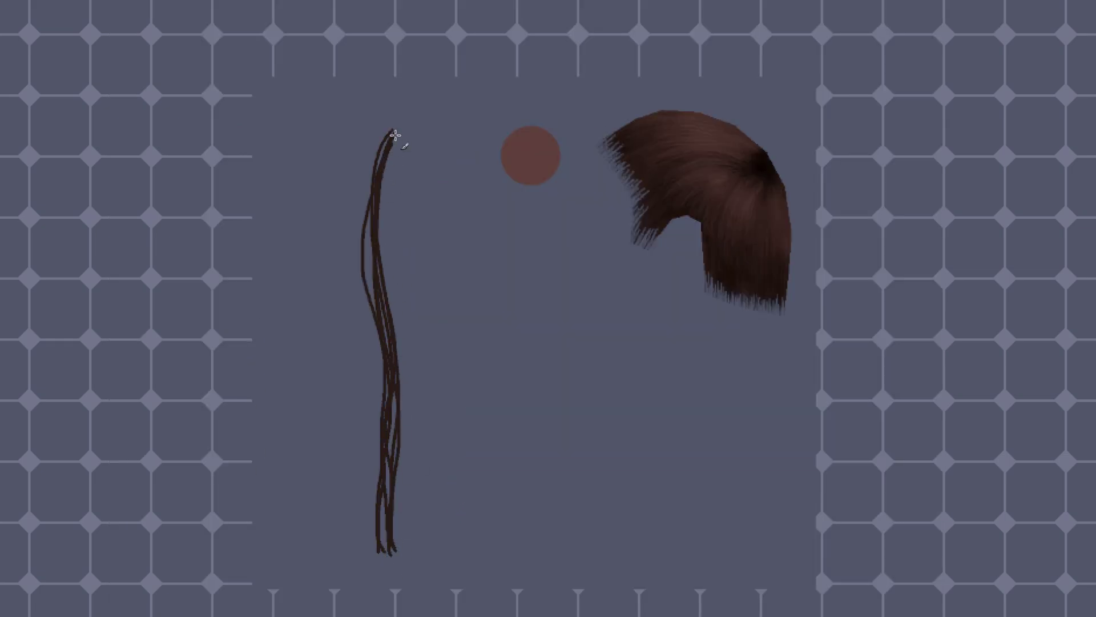
{"action": "left_click_drag", "start_coordinate": [395, 135], "coordinate": [379, 375]}
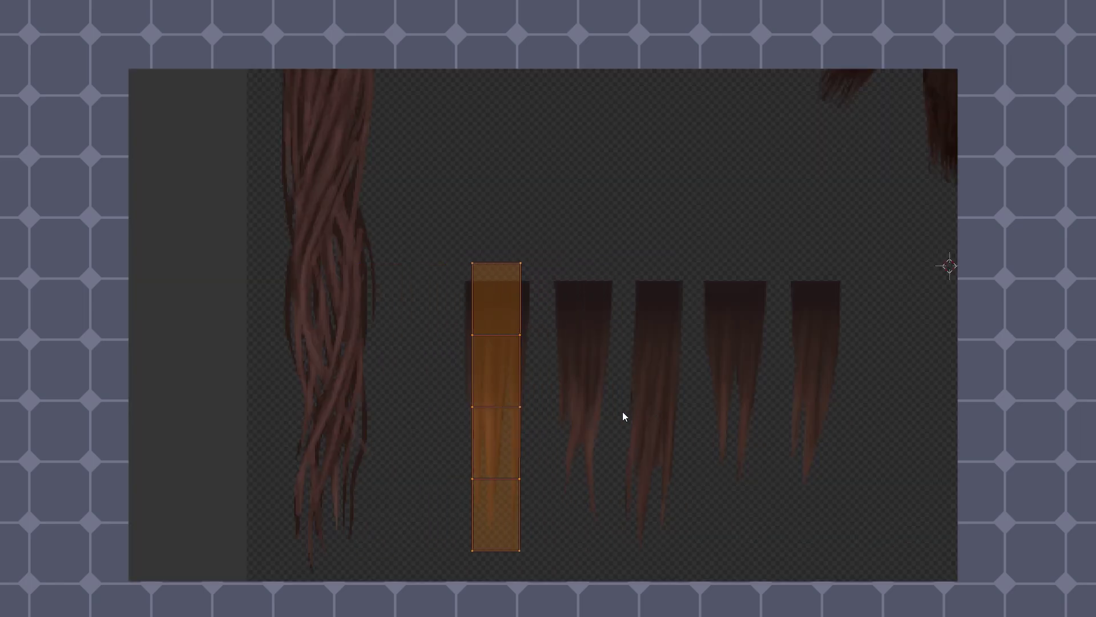
Widen the hair strip horizontally, then move and tilt it into place beside the ear
{"action": "key", "text": "s"}
{"action": "key", "text": "x"}
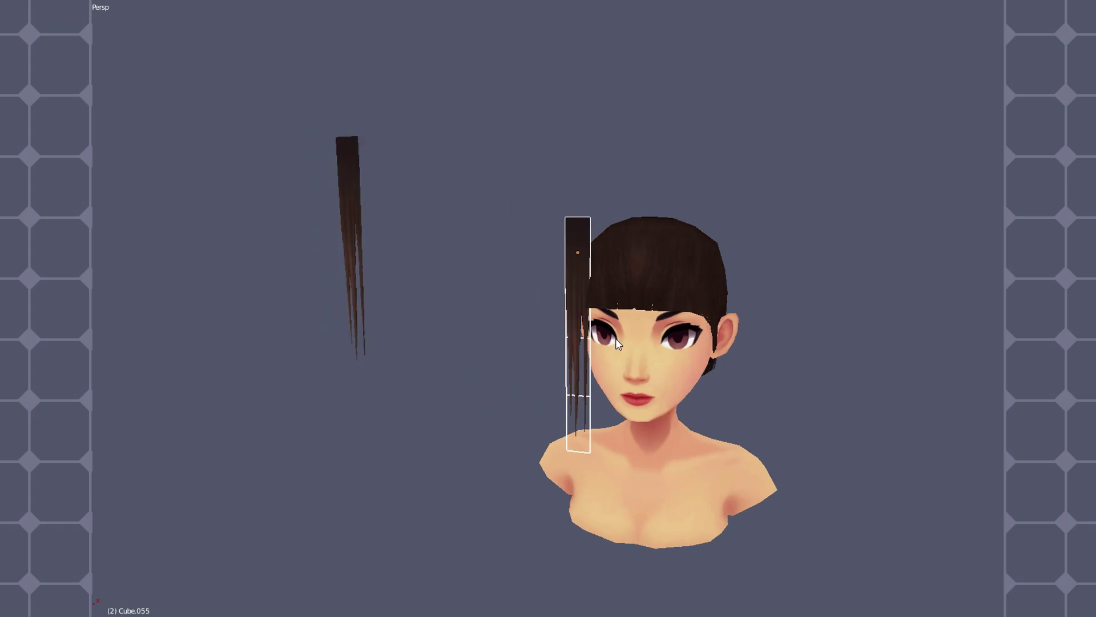
{"action": "middle_click_drag", "start_coordinate": [658, 317], "coordinate": [644, 317]}
{"action": "key", "text": "g"}
{"action": "left_click", "coordinate": [833, 383]}
{"action": "middle_click_drag", "start_coordinate": [833, 383], "coordinate": [676, 307]}
{"action": "key", "text": "r"}
{"action": "middle_click_drag", "start_coordinate": [604, 381], "coordinate": [751, 300]}
{"action": "left_click", "coordinate": [679, 292]}
{"action": "middle_click_drag", "start_coordinate": [679, 293], "coordinate": [735, 311]}
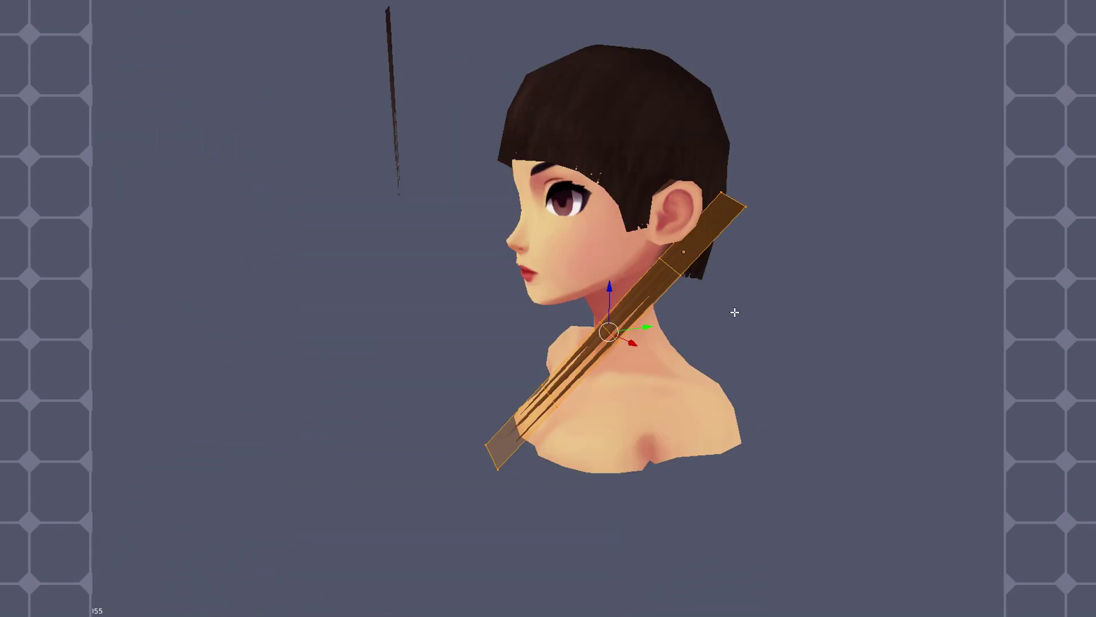
{"action": "middle_click_drag", "start_coordinate": [691, 355], "coordinate": [680, 344]}
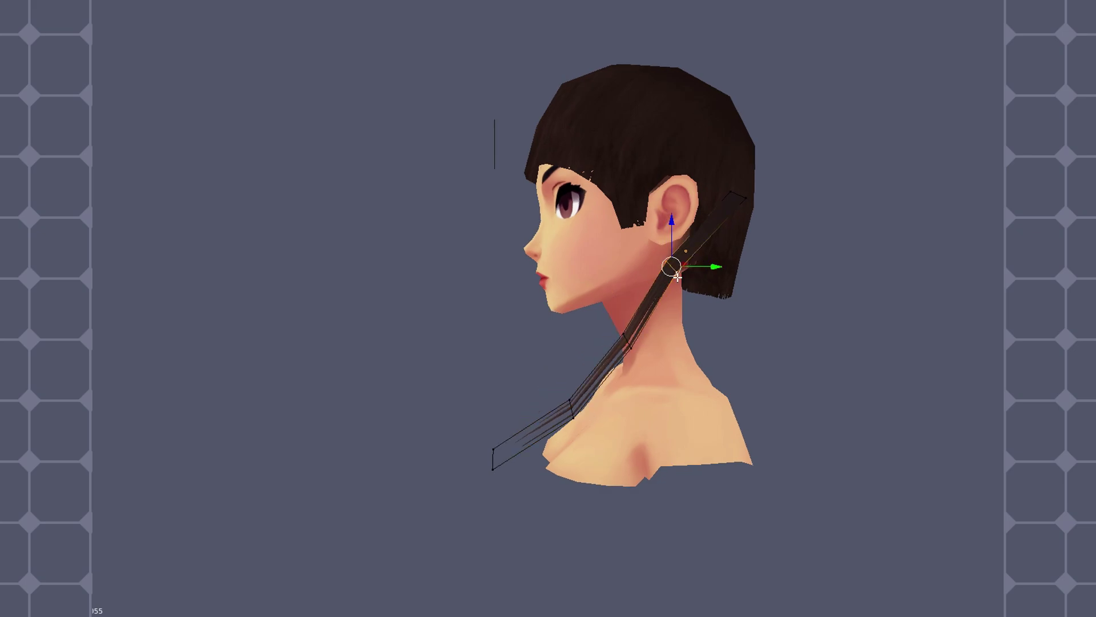
Select the strip's top edge and rotate it with proportional falloff
{"action": "key", "text": "Tab"}
{"action": "key", "text": "KP_1"}
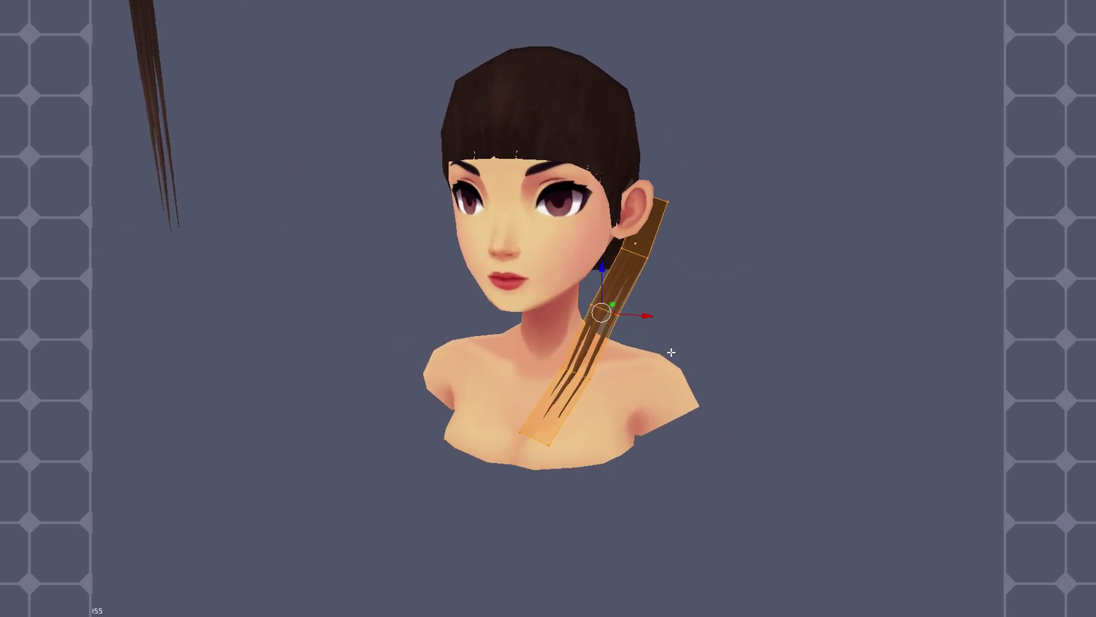
{"action": "scroll", "coordinate": [646, 386], "scroll_direction": "up", "scroll_amount": 3}
{"action": "key", "text": "Tab"}
{"action": "left_click", "coordinate": [575, 298]}
{"action": "middle_click_drag", "start_coordinate": [618, 386], "coordinate": [708, 326]}
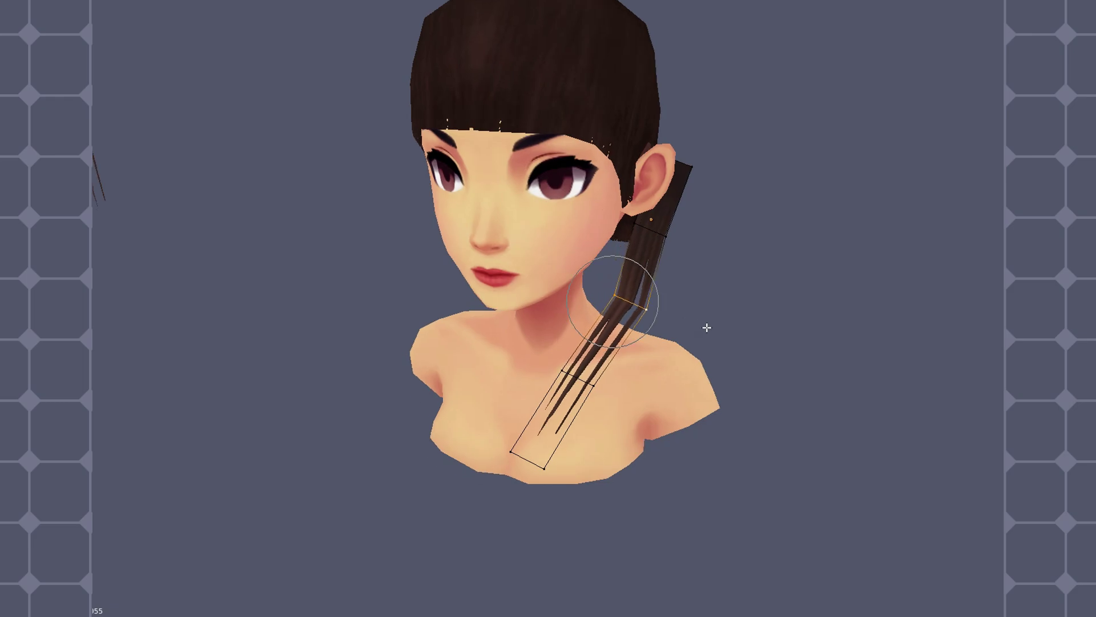
{"action": "key", "text": "g"}
{"action": "left_click", "coordinate": [717, 343]}
{"action": "left_click", "coordinate": [692, 162]}
{"action": "key", "text": "r"}
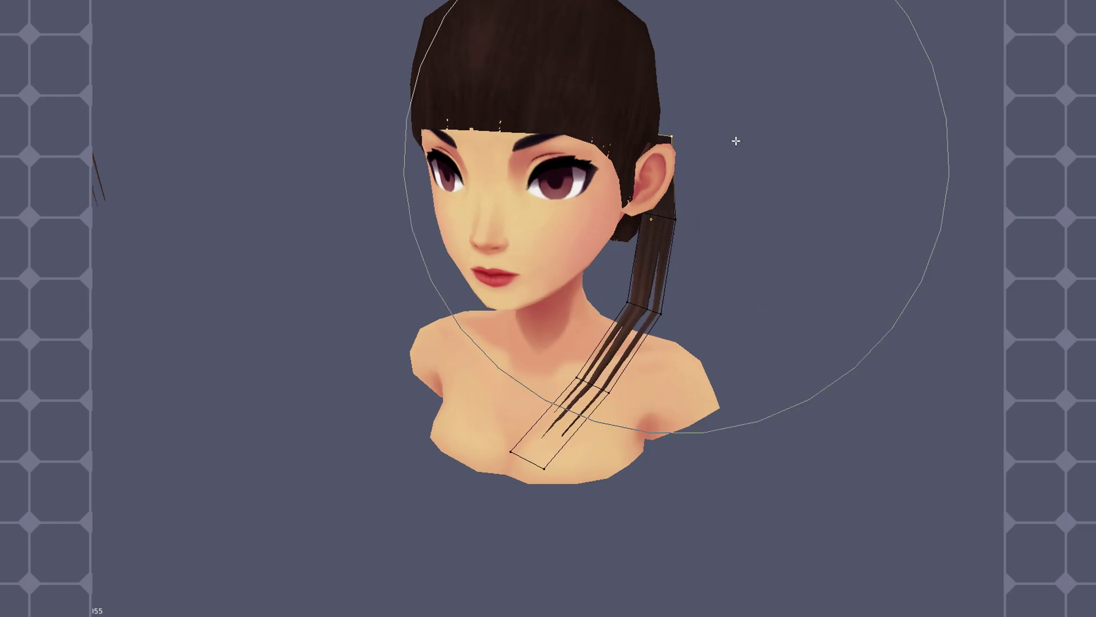
{"action": "left_click", "coordinate": [735, 140]}
Move the strip's top with soft falloff so it curves around the head
{"action": "middle_click_drag", "start_coordinate": [666, 464], "coordinate": [678, 416]}
{"action": "key", "text": "g"}
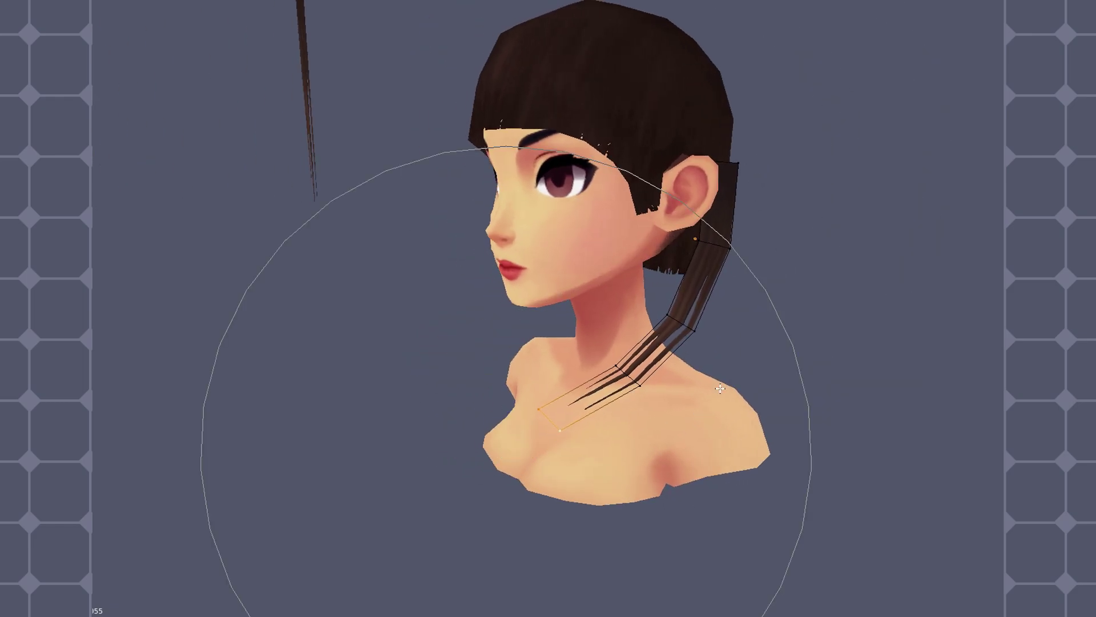
{"action": "left_click", "coordinate": [679, 416]}
{"action": "scroll", "coordinate": [727, 367], "scroll_direction": "down", "scroll_amount": 2}
{"action": "middle_click_drag", "start_coordinate": [726, 367], "coordinate": [696, 343]}
{"action": "key", "text": "g"}
{"action": "left_click", "coordinate": [628, 400]}
Tuck the strip behind the ear with further soft-falloff nudges
{"action": "key", "text": "g"}
{"action": "left_click", "coordinate": [598, 451]}
{"action": "mouse_move", "coordinate": [598, 451]}
{"action": "middle_mouse_down"}
{"action": "mouse_move", "coordinate": [773, 318]}
{"action": "mouse_move", "coordinate": [624, 384]}
{"action": "middle_mouse_up"}
{"action": "scroll", "coordinate": [673, 329], "scroll_direction": "up", "scroll_amount": 3}
{"action": "key", "text": "g"}
{"action": "left_click", "coordinate": [685, 314]}
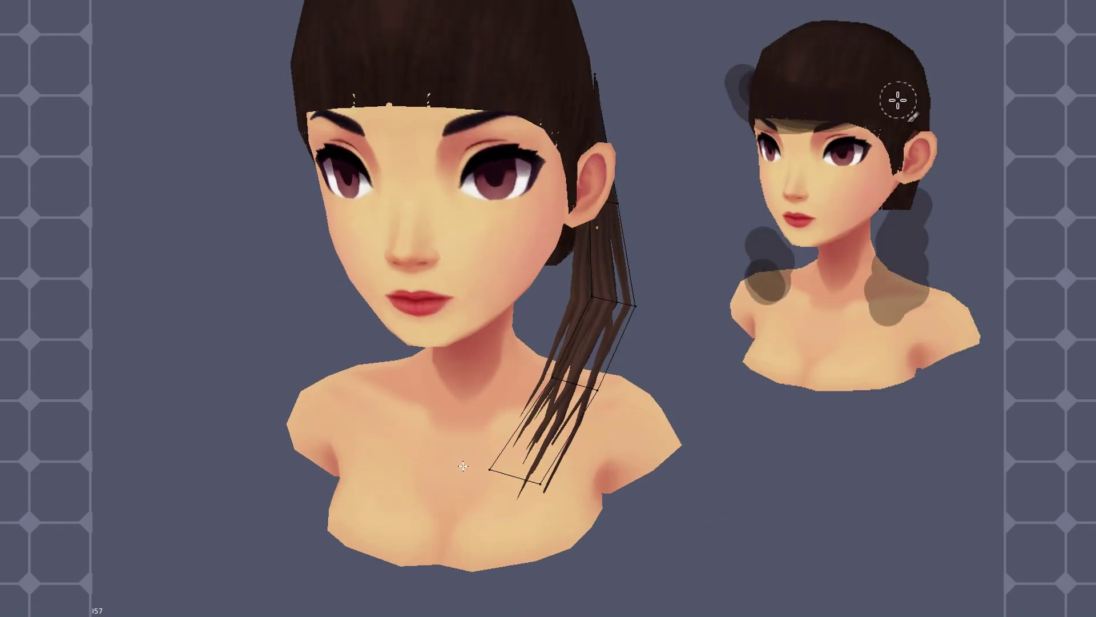
{"action": "scroll", "coordinate": [646, 484], "scroll_direction": "down", "scroll_amount": 4}
{"action": "key", "text": "g"}
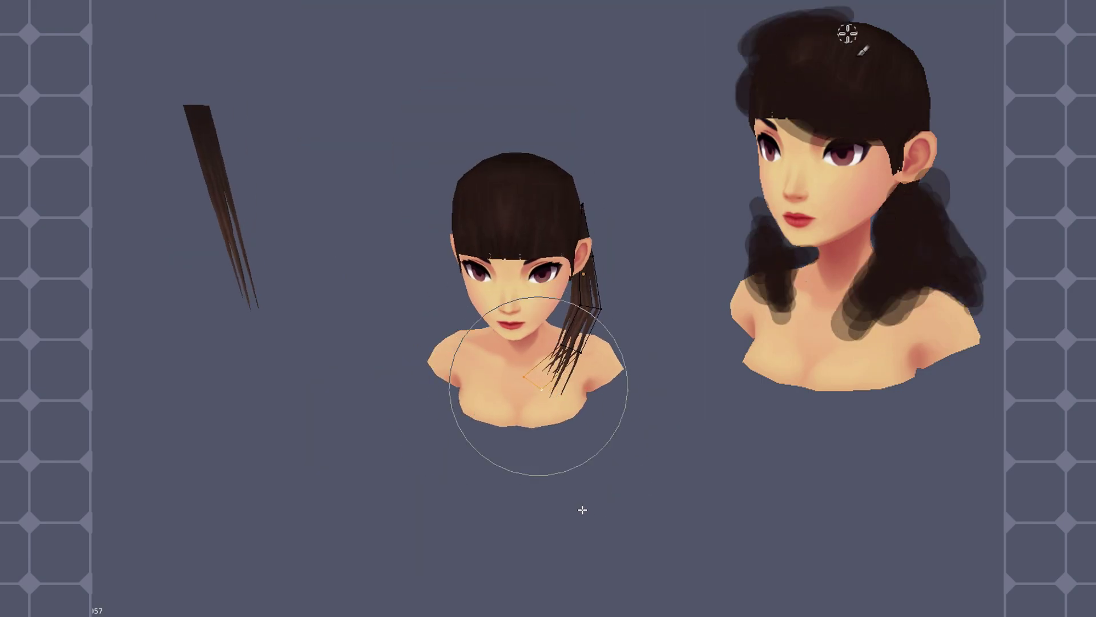
{"action": "scroll", "coordinate": [598, 311], "scroll_direction": "up", "scroll_amount": 2}
Scale a lattice vertex with soft falloff, then check the strip from above and front
{"action": "key", "text": "s"}
{"action": "key", "text": "Tab"}
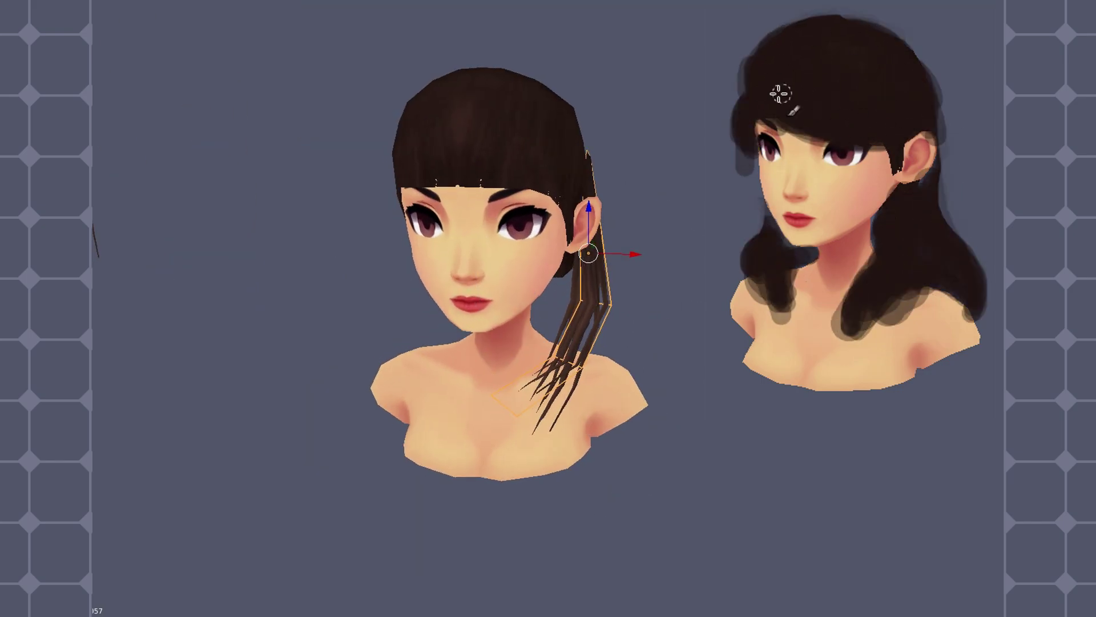
{"action": "scroll", "coordinate": [502, 394], "scroll_direction": "down", "scroll_amount": 2}
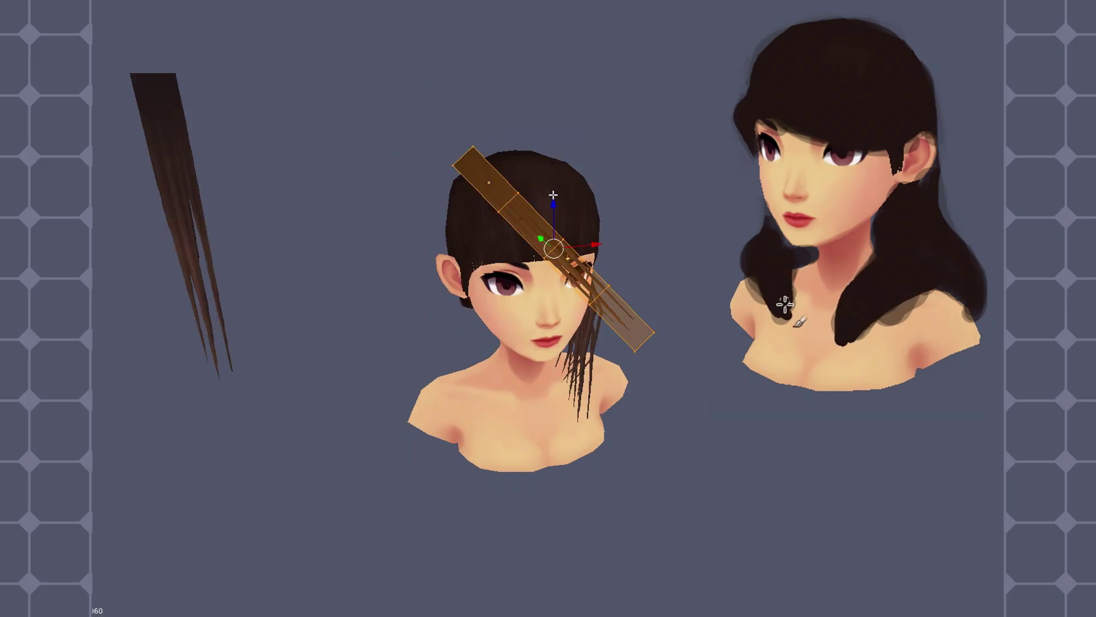
{"action": "mouse_move", "coordinate": [502, 394]}
{"action": "middle_mouse_down"}
{"action": "mouse_move", "coordinate": [434, 278]}
{"action": "mouse_move", "coordinate": [478, 306]}
{"action": "mouse_move", "coordinate": [436, 261]}
{"action": "middle_mouse_up"}
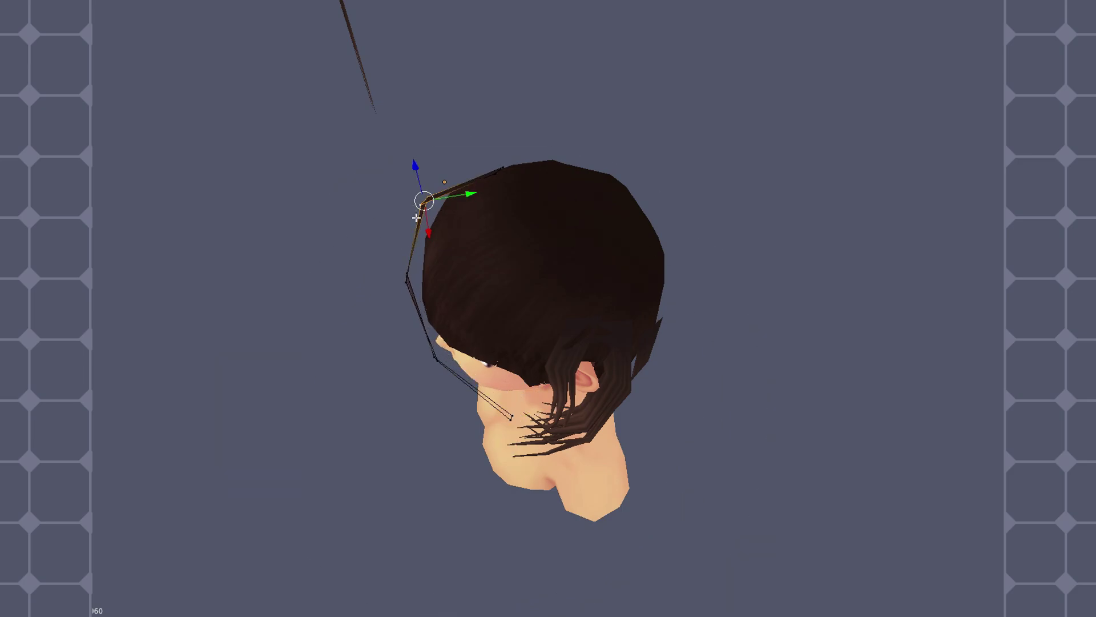
{"action": "mouse_move", "coordinate": [472, 262]}
{"action": "middle_mouse_down"}
{"action": "mouse_move", "coordinate": [553, 238]}
{"action": "mouse_move", "coordinate": [686, 308]}
{"action": "mouse_move", "coordinate": [735, 314]}
{"action": "mouse_move", "coordinate": [618, 330]}
{"action": "middle_mouse_up"}
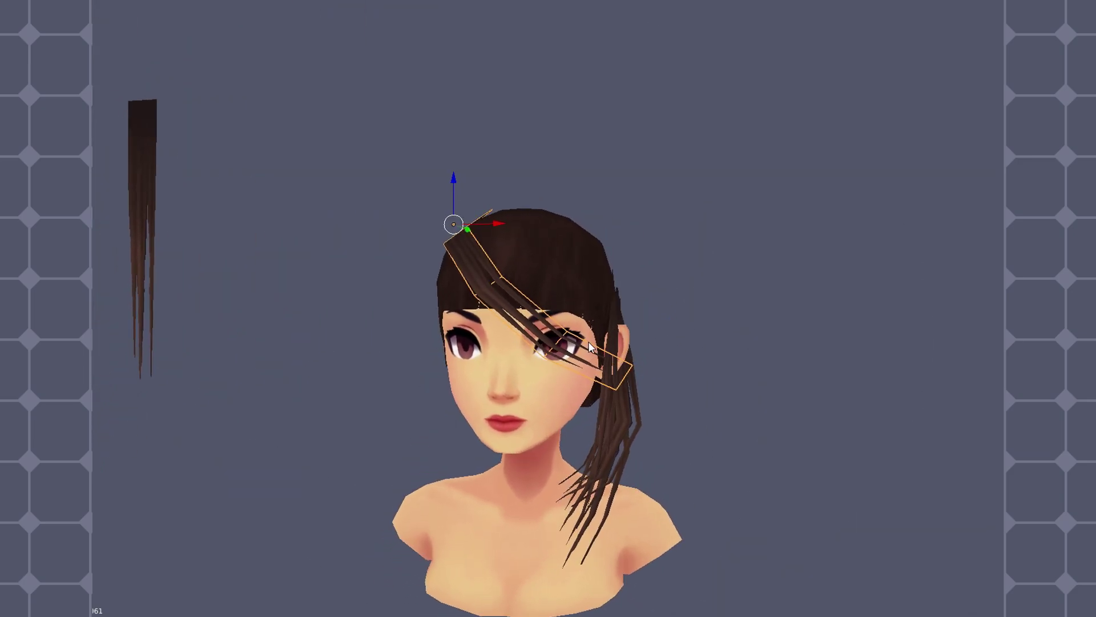
{"action": "mouse_move", "coordinate": [648, 313]}
{"action": "middle_mouse_down"}
{"action": "mouse_move", "coordinate": [633, 327]}
{"action": "mouse_move", "coordinate": [683, 261]}
{"action": "mouse_move", "coordinate": [648, 339]}
{"action": "middle_mouse_up"}
Scale the hair strand and inspect the hair isolated in local view
{"action": "key", "text": "s"}
{"action": "mouse_move", "coordinate": [622, 374]}
{"action": "middle_mouse_down"}
{"action": "mouse_move", "coordinate": [631, 392]}
{"action": "mouse_move", "coordinate": [680, 331]}
{"action": "mouse_move", "coordinate": [695, 258]}
{"action": "middle_mouse_up"}
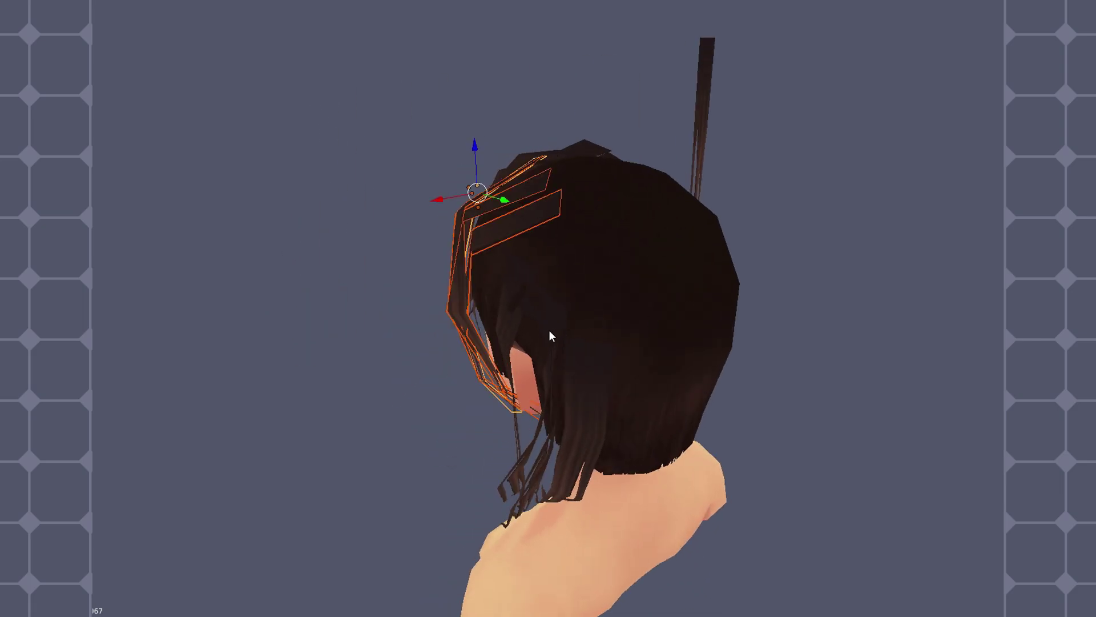
{"action": "middle_click_drag", "start_coordinate": [551, 336], "coordinate": [754, 318]}
{"action": "key", "text": "KP_Divide"}
{"action": "mouse_move", "coordinate": [599, 365]}
{"action": "middle_mouse_down"}
{"action": "mouse_move", "coordinate": [643, 385]}
{"action": "mouse_move", "coordinate": [748, 392]}
{"action": "mouse_move", "coordinate": [509, 392]}
{"action": "mouse_move", "coordinate": [591, 395]}
{"action": "mouse_move", "coordinate": [690, 296]}
{"action": "mouse_move", "coordinate": [563, 276]}
{"action": "mouse_move", "coordinate": [612, 159]}
{"action": "mouse_move", "coordinate": [464, 249]}
{"action": "middle_mouse_up"}
{"action": "key", "text": "KP_Divide"}
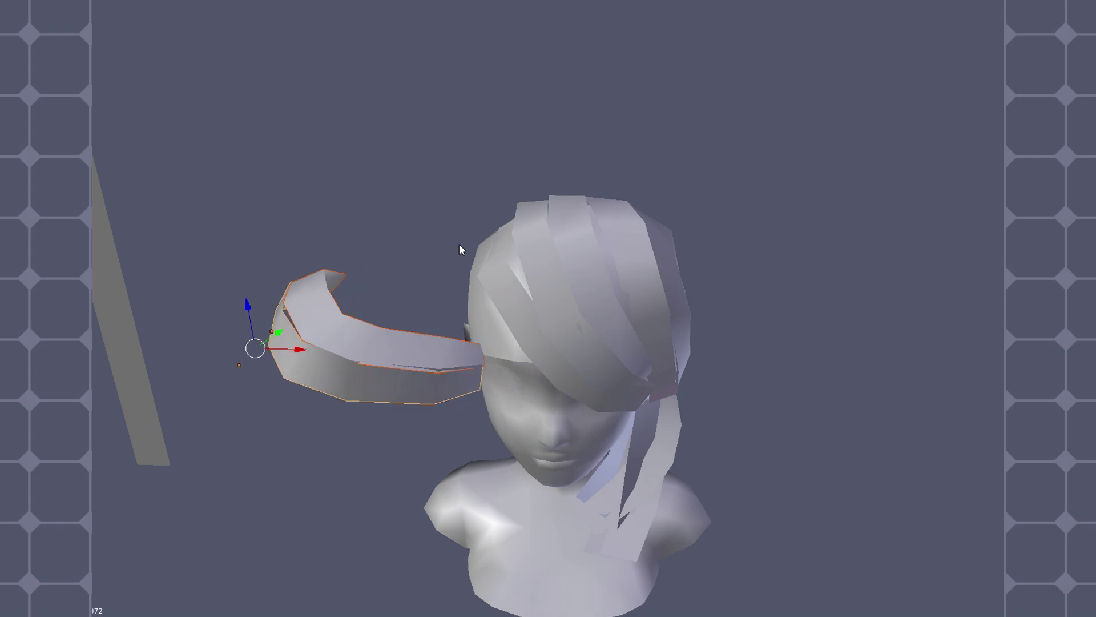
{"action": "left_click", "coordinate": [223, 614]}
Switch to Texture shading, then delete, move and rotate the orange hair piece
{"action": "left_click", "coordinate": [223, 595]}
{"action": "middle_click_drag", "start_coordinate": [400, 457], "coordinate": [573, 268]}
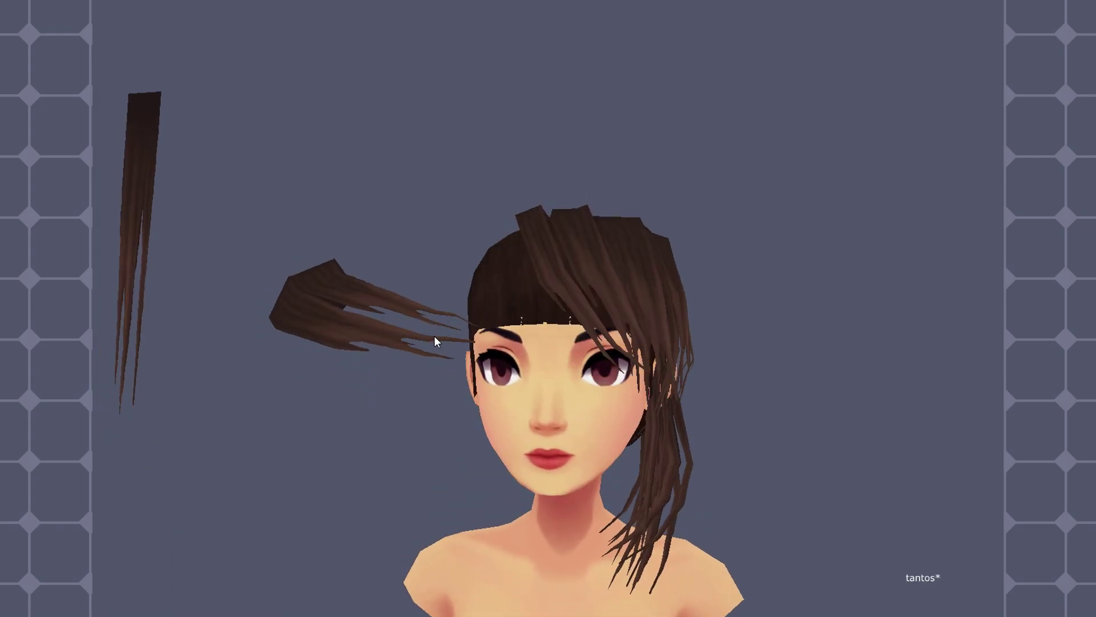
{"action": "key", "text": "x"}
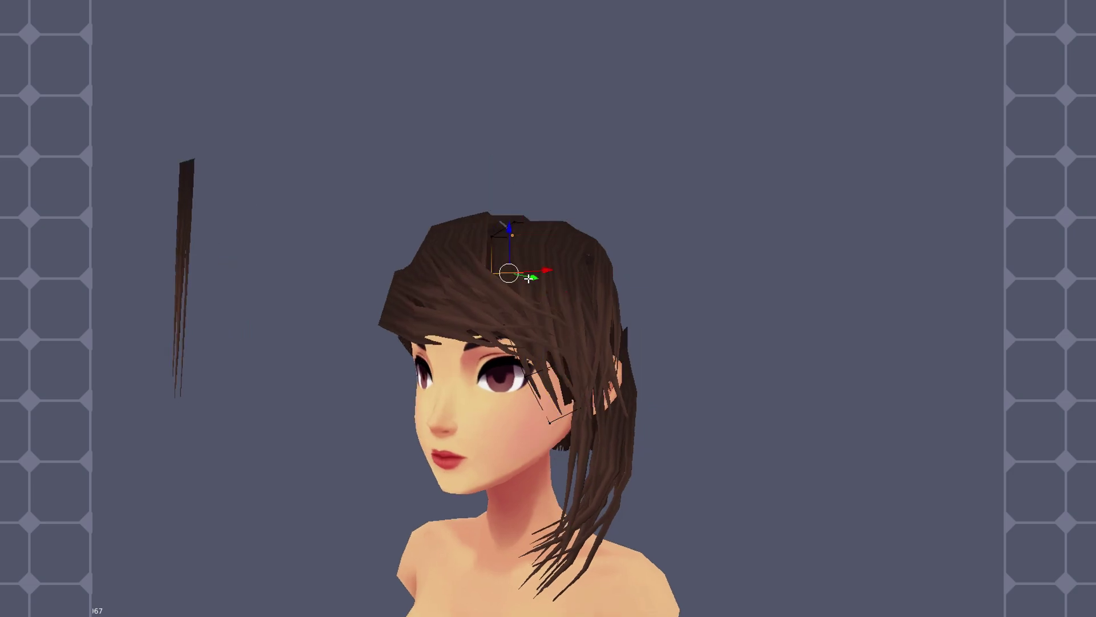
{"action": "key", "text": "g"}
{"action": "key", "text": "r"}
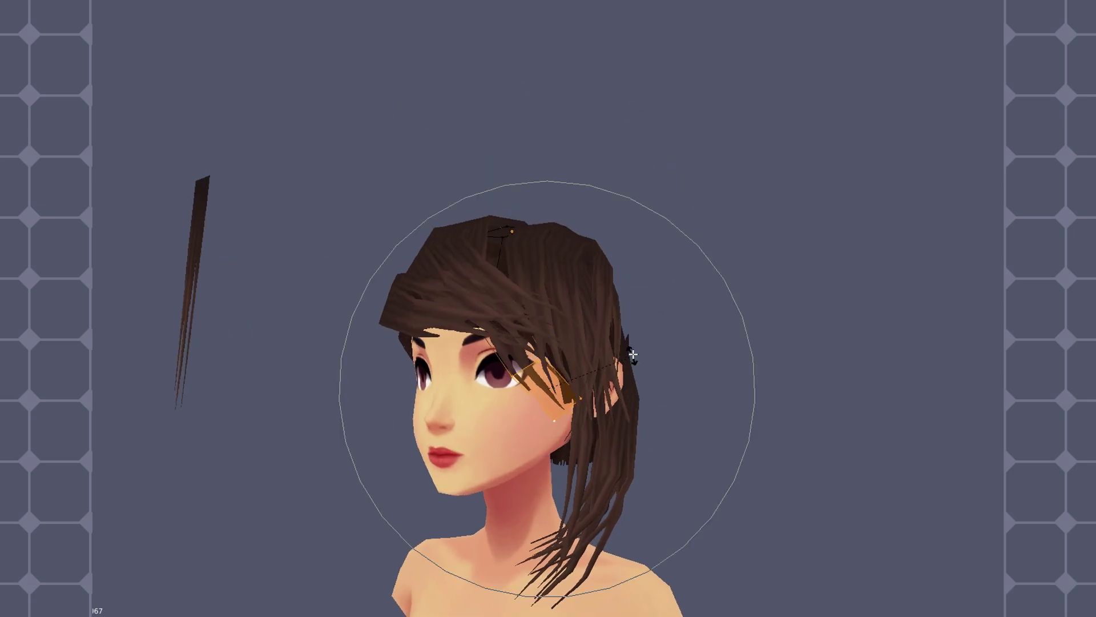
{"action": "middle_click_drag", "start_coordinate": [631, 311], "coordinate": [684, 338]}
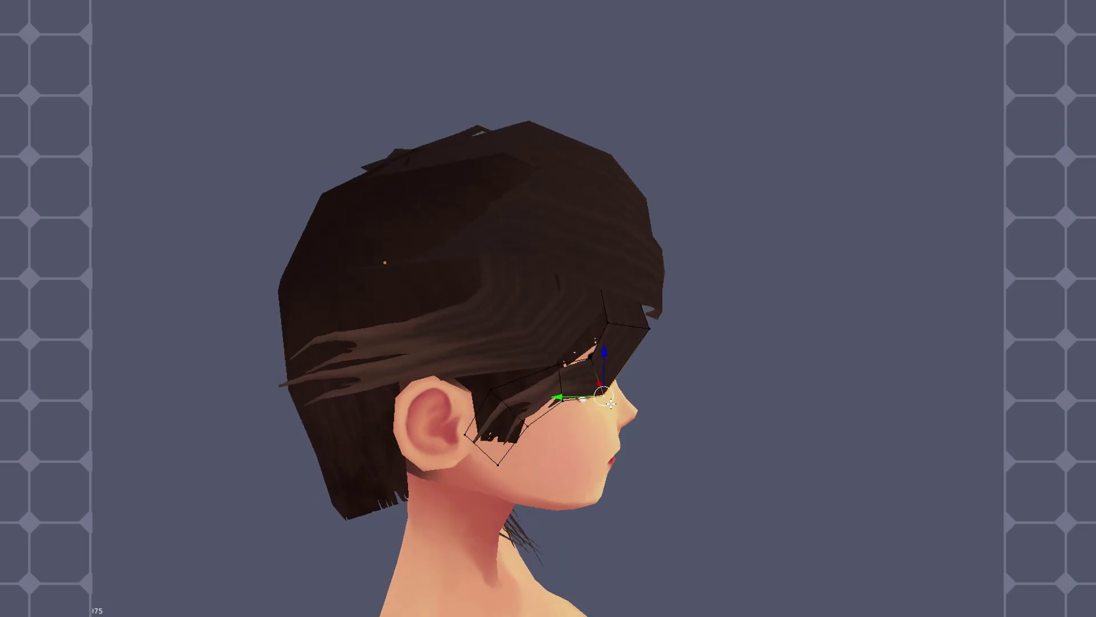
Move hair vertices near the ear down and left with soft falloff, against the cheek
{"action": "key", "text": "g"}
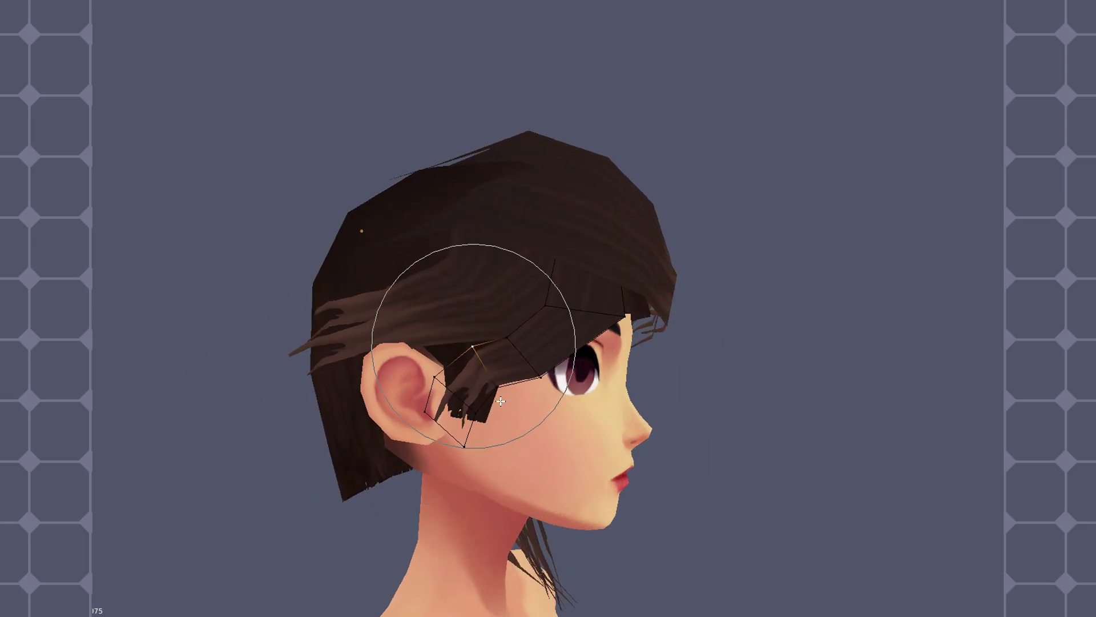
{"action": "left_click", "coordinate": [501, 401]}
{"action": "right_click", "coordinate": [562, 291]}
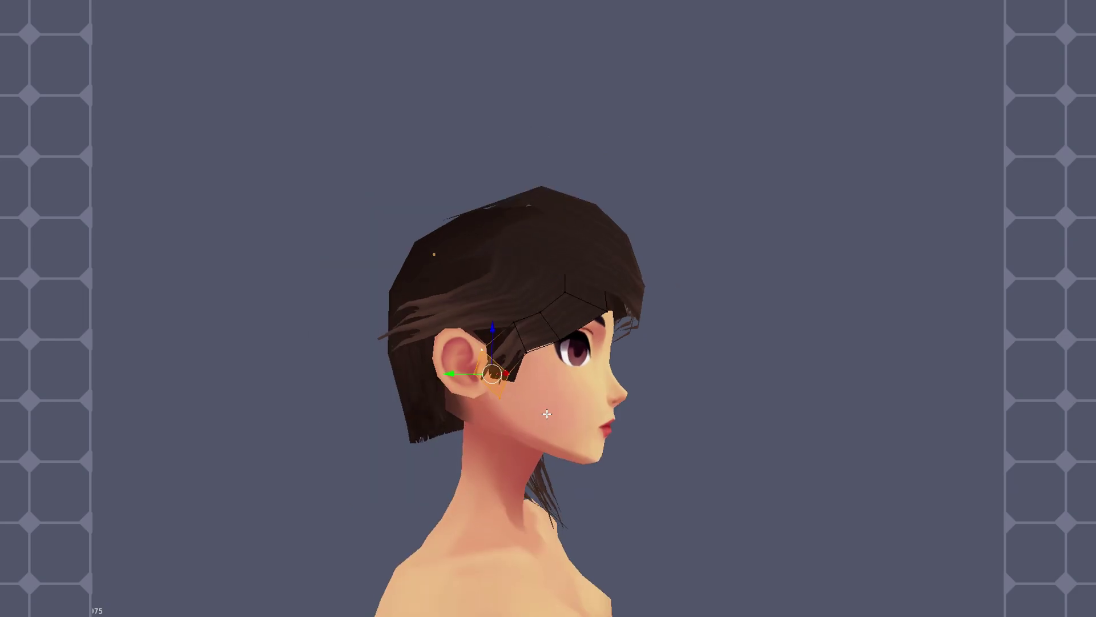
{"action": "key", "text": "g"}
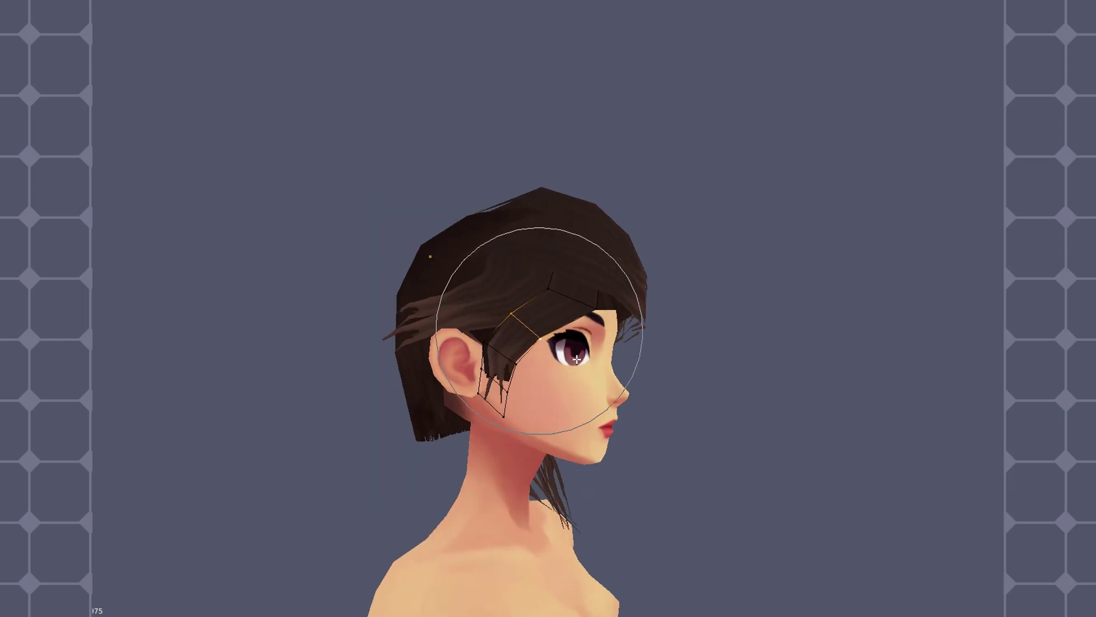
{"action": "middle_click_drag", "start_coordinate": [495, 414], "coordinate": [563, 392]}
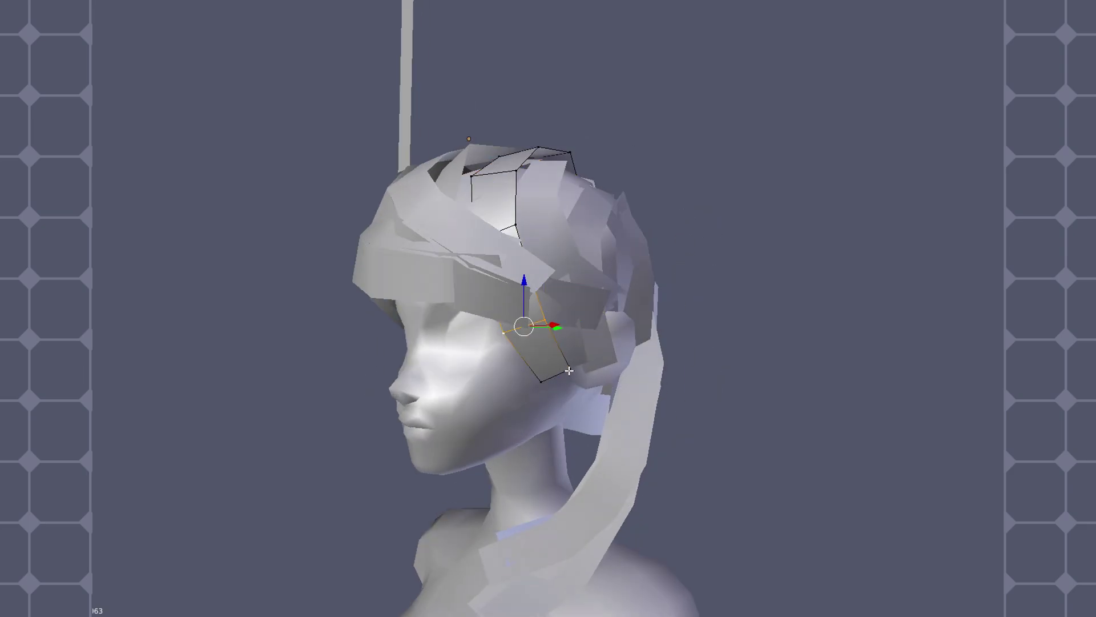
Move the side hair face up so it sits above the ear
{"action": "key", "text": "g"}
{"action": "left_click", "coordinate": [714, 269]}
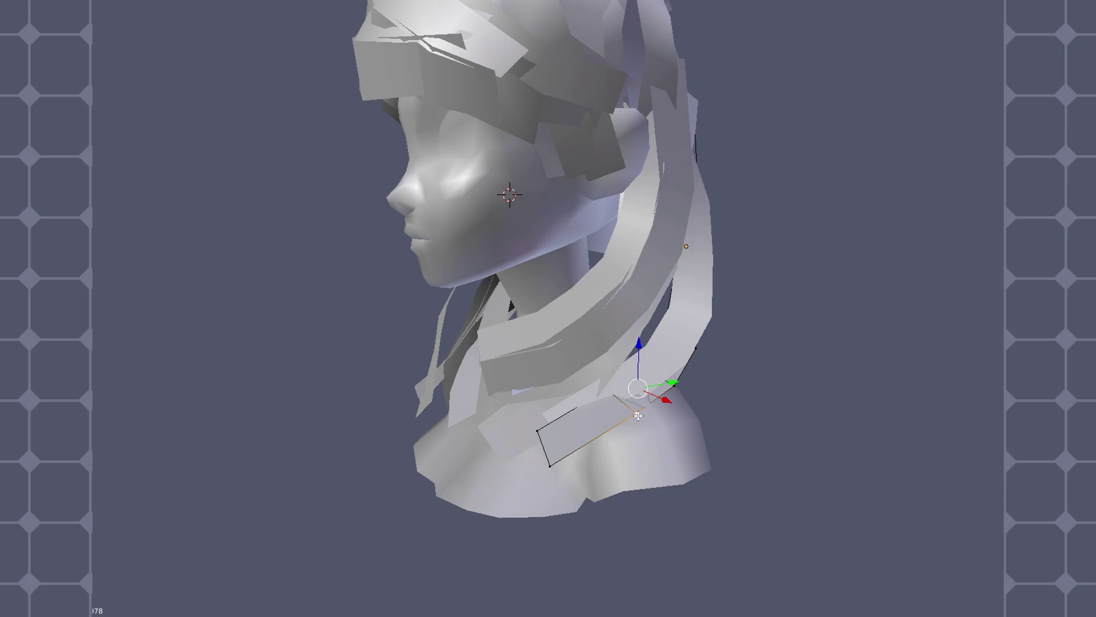
{"action": "mouse_move", "coordinate": [618, 412]}
{"action": "middle_mouse_down"}
{"action": "mouse_move", "coordinate": [771, 374]}
{"action": "mouse_move", "coordinate": [639, 452]}
{"action": "middle_mouse_up"}
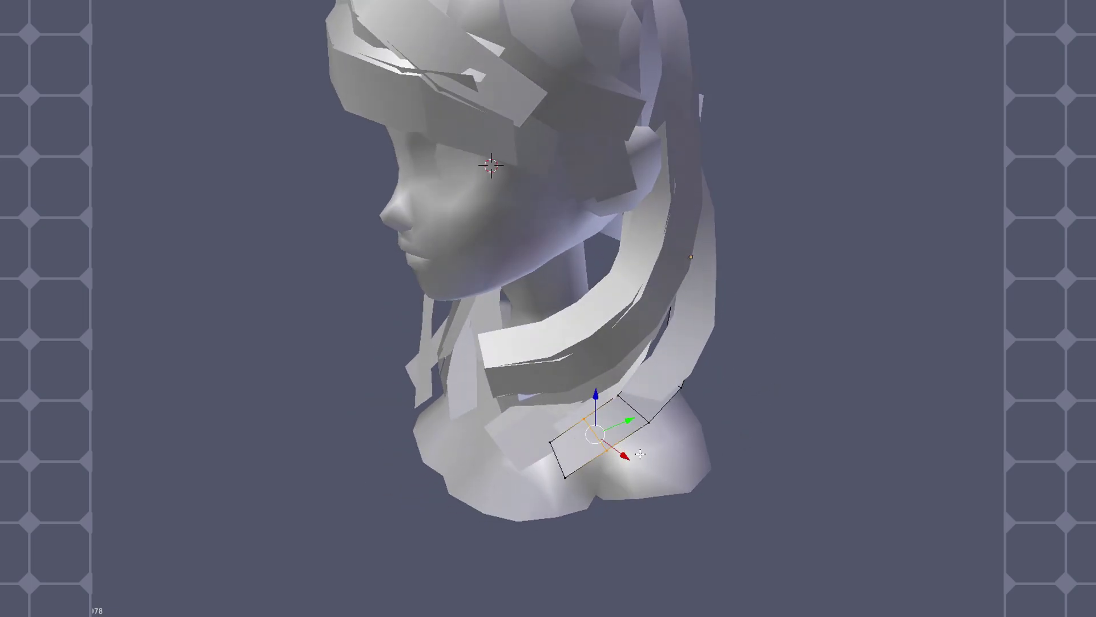
{"action": "mouse_move", "coordinate": [621, 392]}
{"action": "middle_mouse_down"}
{"action": "mouse_move", "coordinate": [629, 400]}
{"action": "mouse_move", "coordinate": [583, 341]}
{"action": "mouse_move", "coordinate": [585, 361]}
{"action": "middle_mouse_up"}
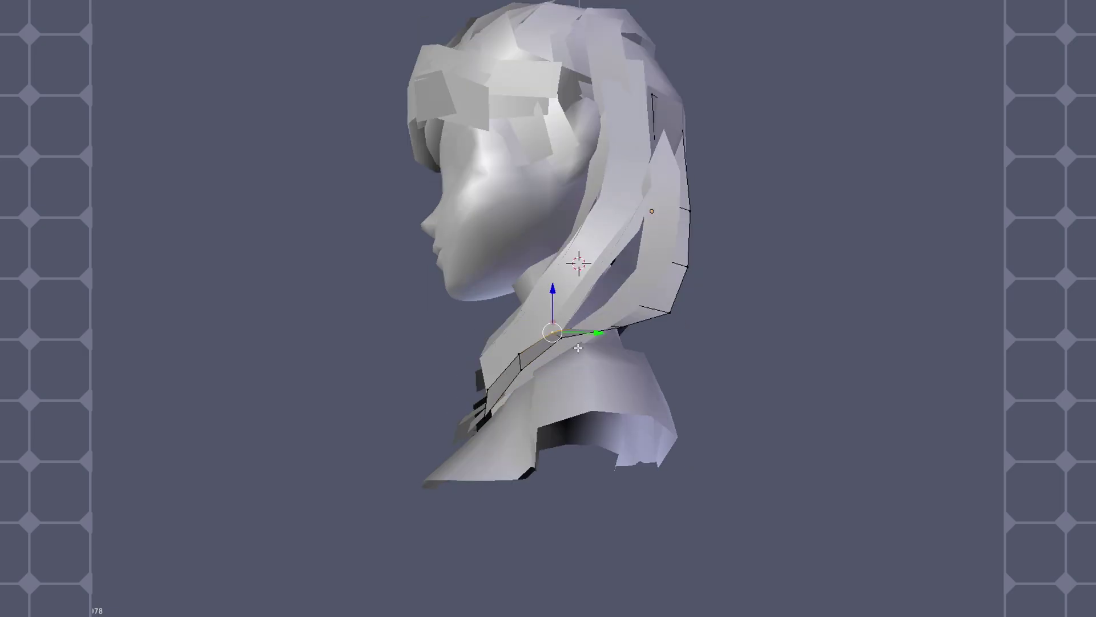
Select the neck hair strip and pull its lower end with proportional falloff
{"action": "key", "text": "Escape"}
{"action": "middle_click_drag", "start_coordinate": [457, 320], "coordinate": [605, 458]}
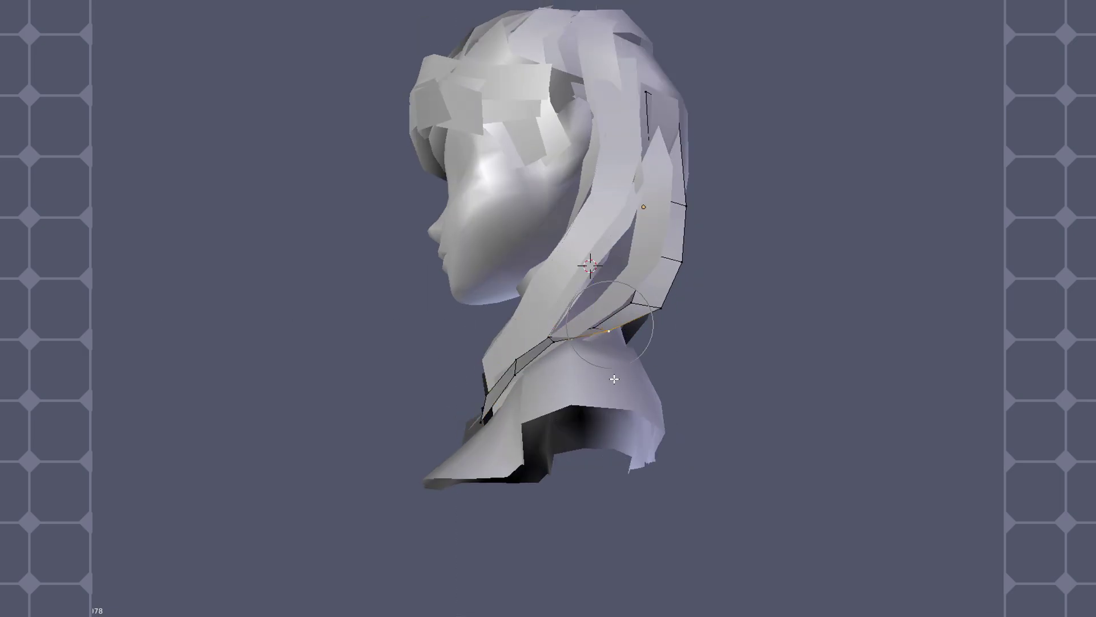
{"action": "mouse_move", "coordinate": [557, 353]}
{"action": "middle_mouse_down"}
{"action": "mouse_move", "coordinate": [571, 365]}
{"action": "mouse_move", "coordinate": [727, 384]}
{"action": "mouse_move", "coordinate": [636, 379]}
{"action": "middle_mouse_up"}
{"action": "middle_click_drag", "start_coordinate": [517, 367], "coordinate": [559, 358]}
{"action": "key", "text": "g"}
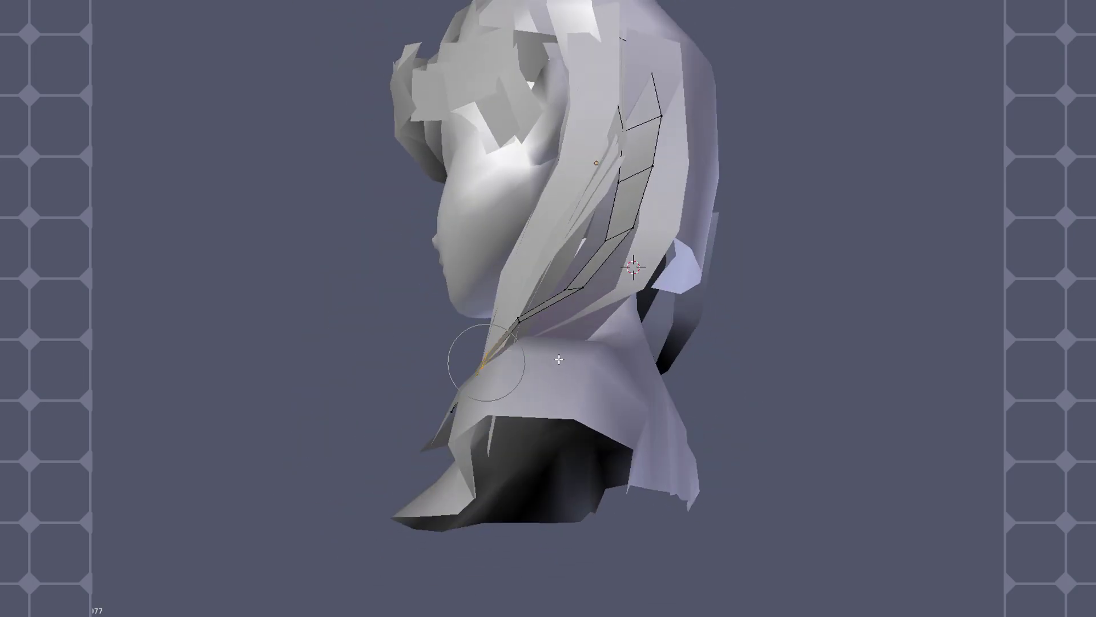
{"action": "scroll", "coordinate": [582, 290], "scroll_direction": "down", "scroll_amount": 3}
{"action": "key", "text": "g"}
{"action": "scroll", "coordinate": [670, 307], "scroll_direction": "up", "scroll_amount": 3}
{"action": "mouse_move", "coordinate": [669, 307]}
{"action": "middle_mouse_down"}
{"action": "mouse_move", "coordinate": [613, 526]}
{"action": "mouse_move", "coordinate": [705, 174]}
{"action": "mouse_move", "coordinate": [575, 290]}
{"action": "mouse_move", "coordinate": [602, 209]}
{"action": "middle_mouse_up"}
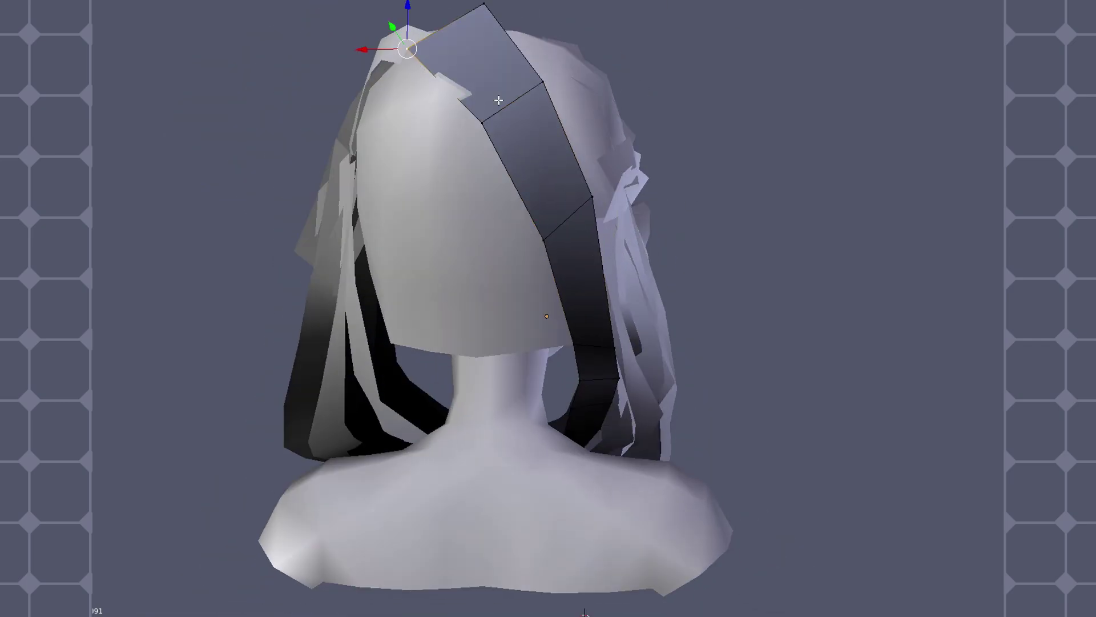
In edit mode, rotate the back strip's end with falloff so it bends down the neck
{"action": "mouse_move", "coordinate": [499, 99]}
{"action": "middle_mouse_down"}
{"action": "mouse_move", "coordinate": [498, 257]}
{"action": "mouse_move", "coordinate": [700, 388]}
{"action": "middle_mouse_up"}
{"action": "key", "text": "r"}
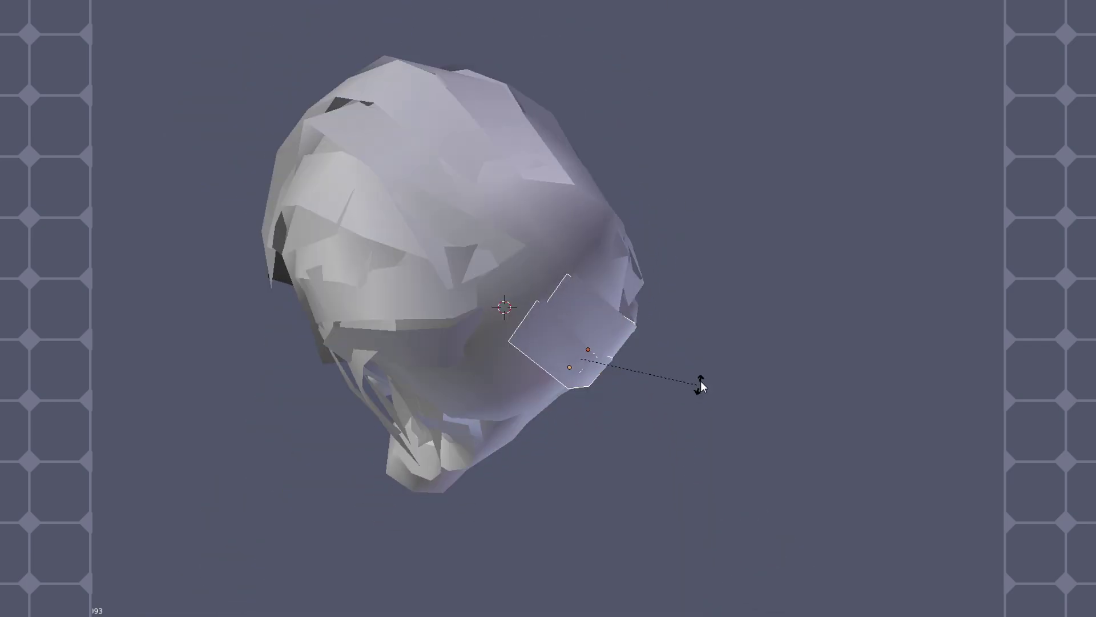
{"action": "middle_click_drag", "start_coordinate": [780, 268], "coordinate": [672, 171]}
{"action": "mouse_move", "coordinate": [702, 274]}
{"action": "middle_mouse_down"}
{"action": "mouse_move", "coordinate": [663, 211]}
{"action": "mouse_move", "coordinate": [746, 335]}
{"action": "middle_mouse_up"}
{"action": "scroll", "coordinate": [571, 343], "scroll_direction": "up", "scroll_amount": 3}
{"action": "key", "text": "Tab"}
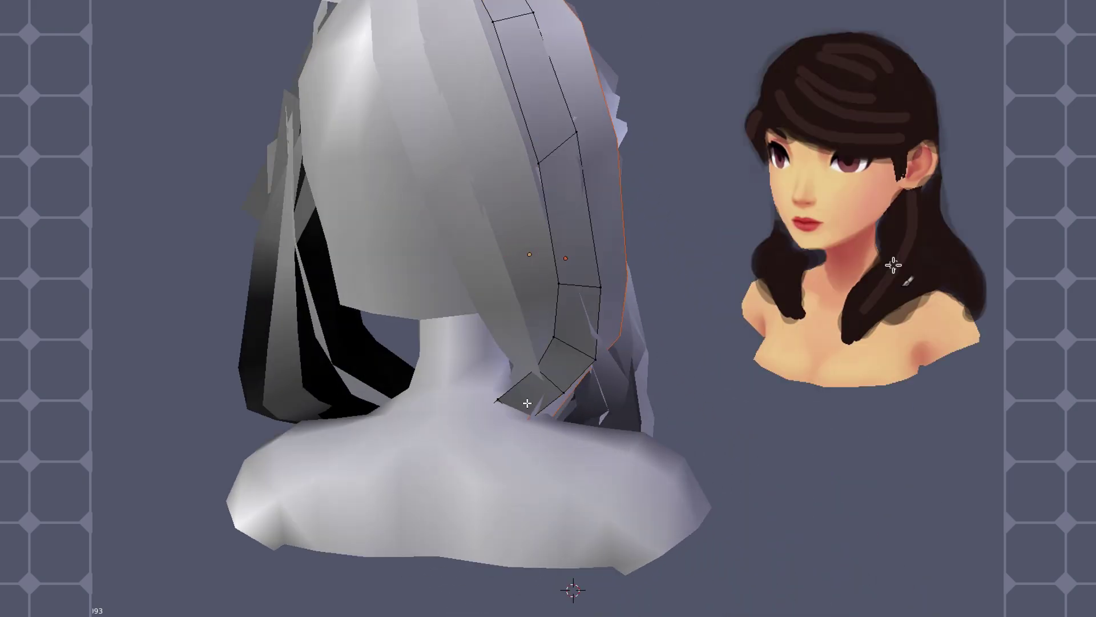
{"action": "key", "text": "z"}
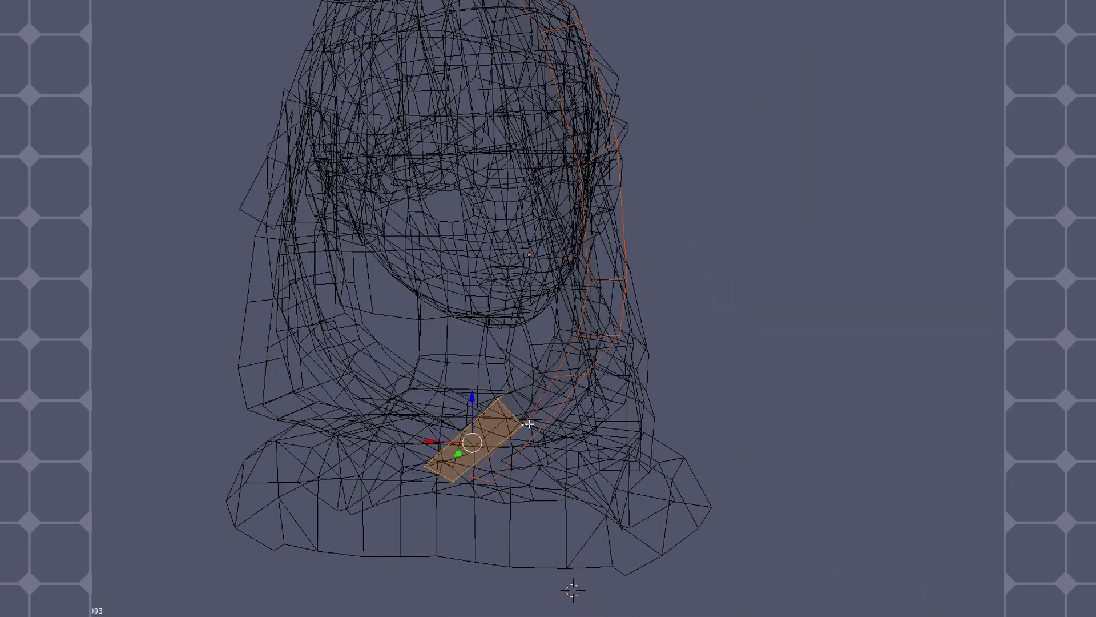
{"action": "key", "text": "z"}
{"action": "key", "text": "r"}
{"action": "left_click", "coordinate": [712, 293]}
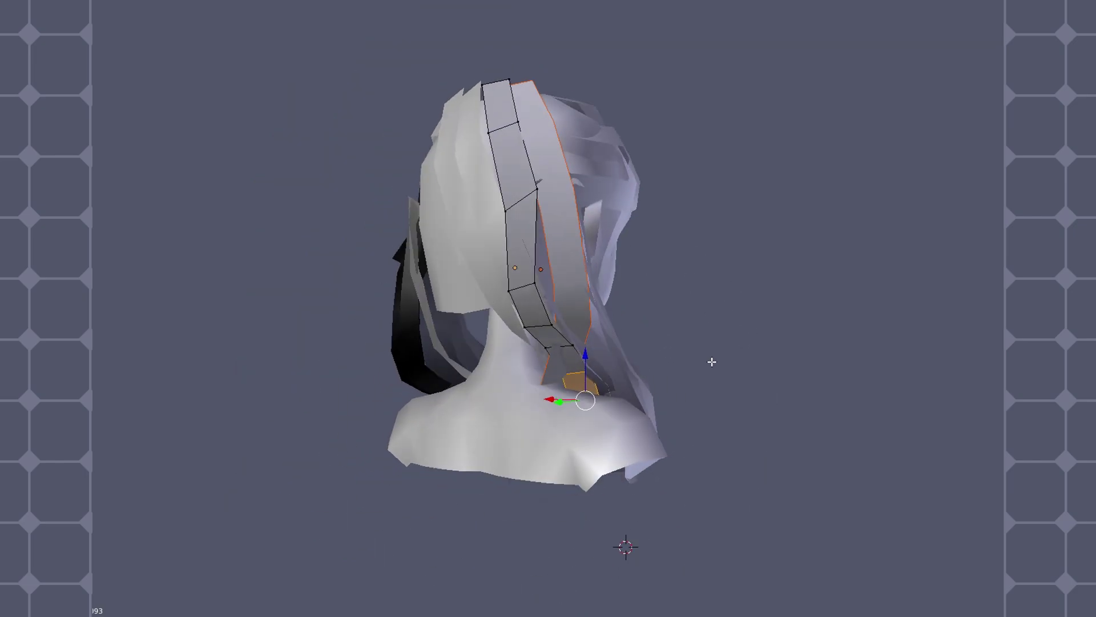
Twist the hair strand further with a falloff rotation, then select the left strand's edge
{"action": "middle_click_drag", "start_coordinate": [712, 362], "coordinate": [760, 367]}
{"action": "key", "text": "r"}
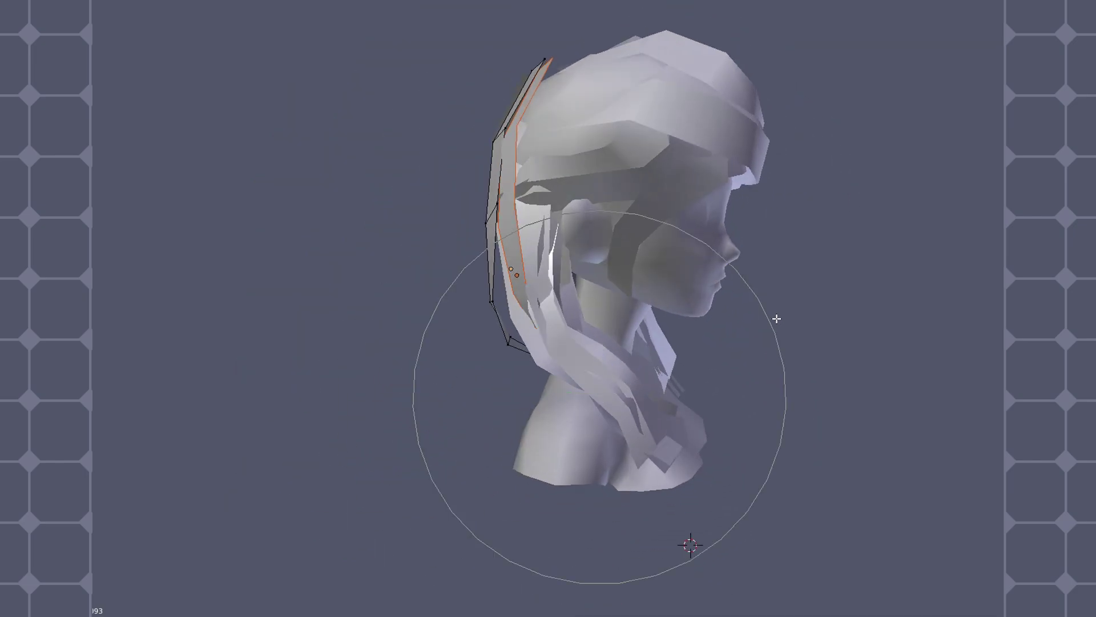
{"action": "left_click", "coordinate": [714, 362]}
{"action": "mouse_move", "coordinate": [714, 362]}
{"action": "middle_mouse_down"}
{"action": "mouse_move", "coordinate": [881, 342]}
{"action": "mouse_move", "coordinate": [749, 341]}
{"action": "mouse_move", "coordinate": [724, 362]}
{"action": "mouse_move", "coordinate": [837, 350]}
{"action": "mouse_move", "coordinate": [685, 365]}
{"action": "mouse_move", "coordinate": [594, 420]}
{"action": "mouse_move", "coordinate": [698, 432]}
{"action": "mouse_move", "coordinate": [753, 374]}
{"action": "middle_mouse_up"}
{"action": "scroll", "coordinate": [593, 420], "scroll_direction": "up", "scroll_amount": 3}
{"action": "scroll", "coordinate": [753, 374], "scroll_direction": "down", "scroll_amount": 2}
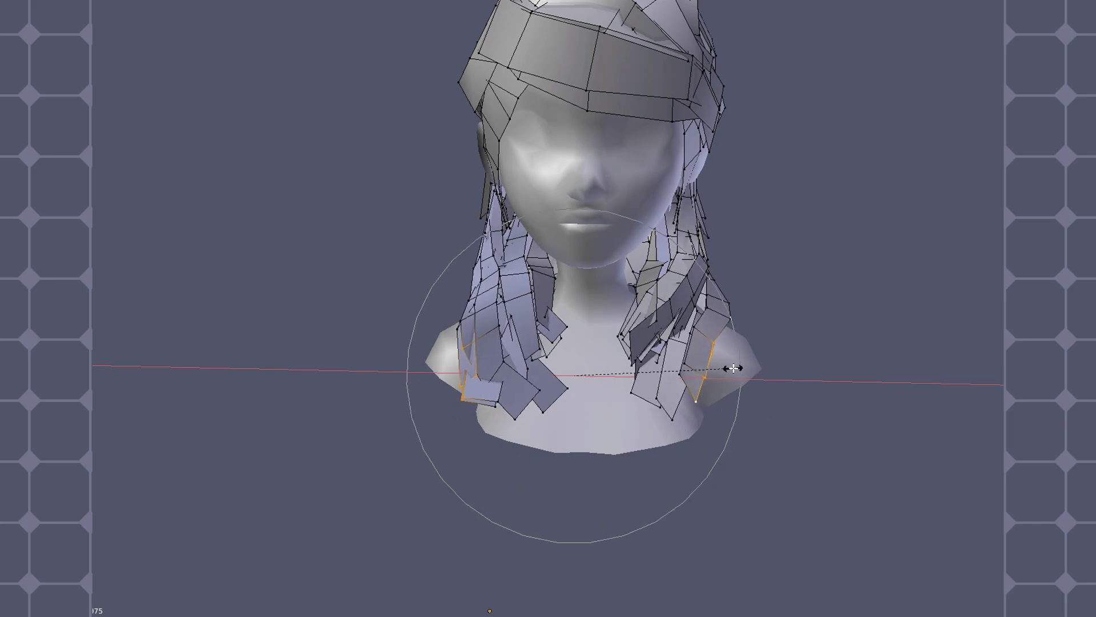
{"action": "right_click", "coordinate": [493, 304], "text": "shift"}
{"action": "mouse_move", "coordinate": [788, 365]}
{"action": "middle_mouse_down"}
{"action": "mouse_move", "coordinate": [800, 343]}
{"action": "mouse_move", "coordinate": [773, 381]}
{"action": "middle_mouse_up"}
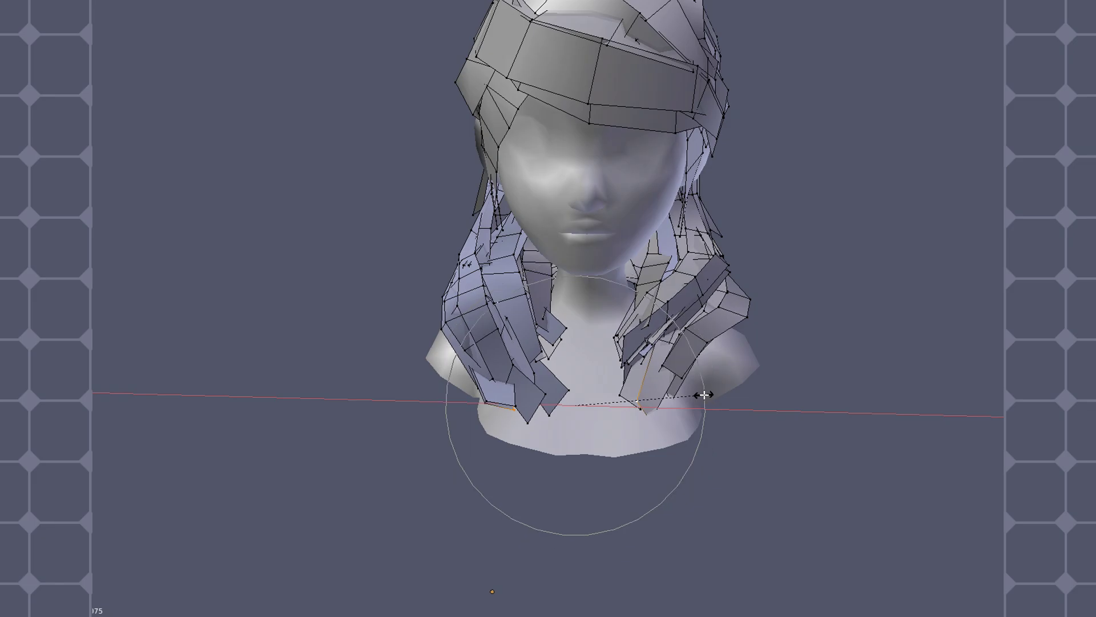
Rotate the selected strand end outward over the shoulder and select an edge on the left strand
{"action": "left_click", "coordinate": [697, 394]}
{"action": "middle_click_drag", "start_coordinate": [697, 394], "coordinate": [716, 318]}
{"action": "key", "text": "r"}
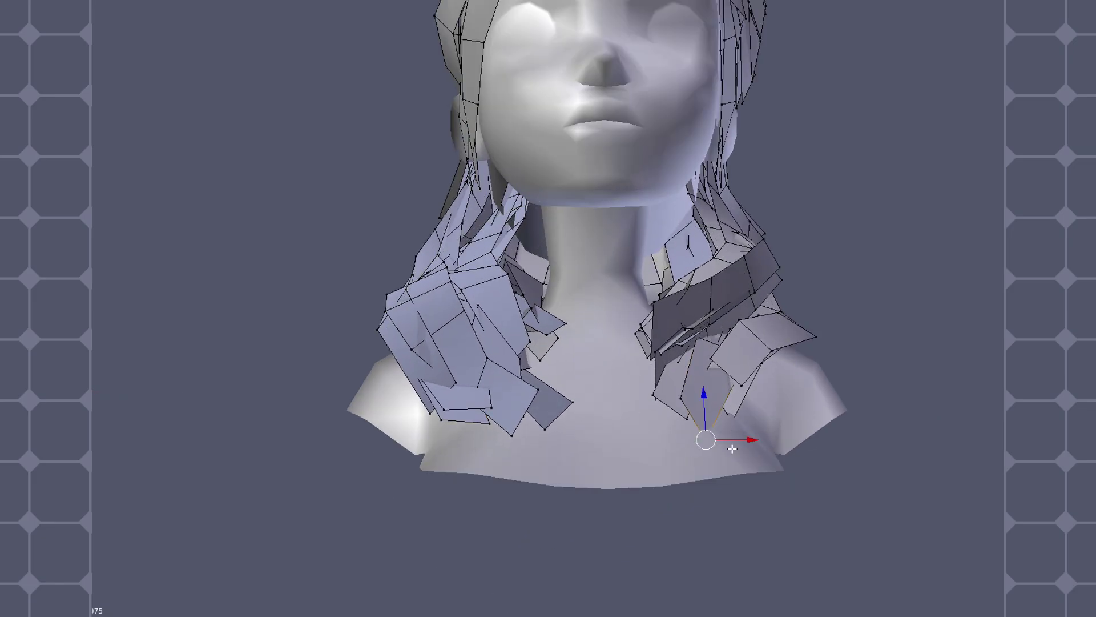
{"action": "middle_click_drag", "start_coordinate": [731, 413], "coordinate": [514, 364]}
{"action": "right_click", "coordinate": [514, 364]}
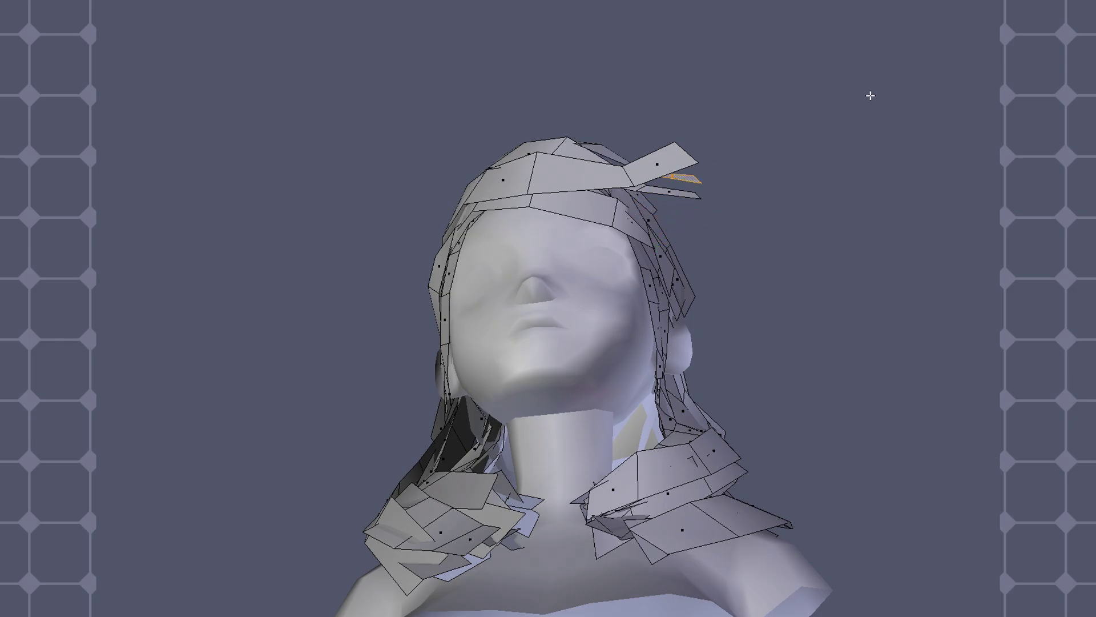
View the left side of the neck and begin scaling the selected shoulder hair card
{"action": "middle_click_drag", "start_coordinate": [871, 96], "coordinate": [670, 293]}
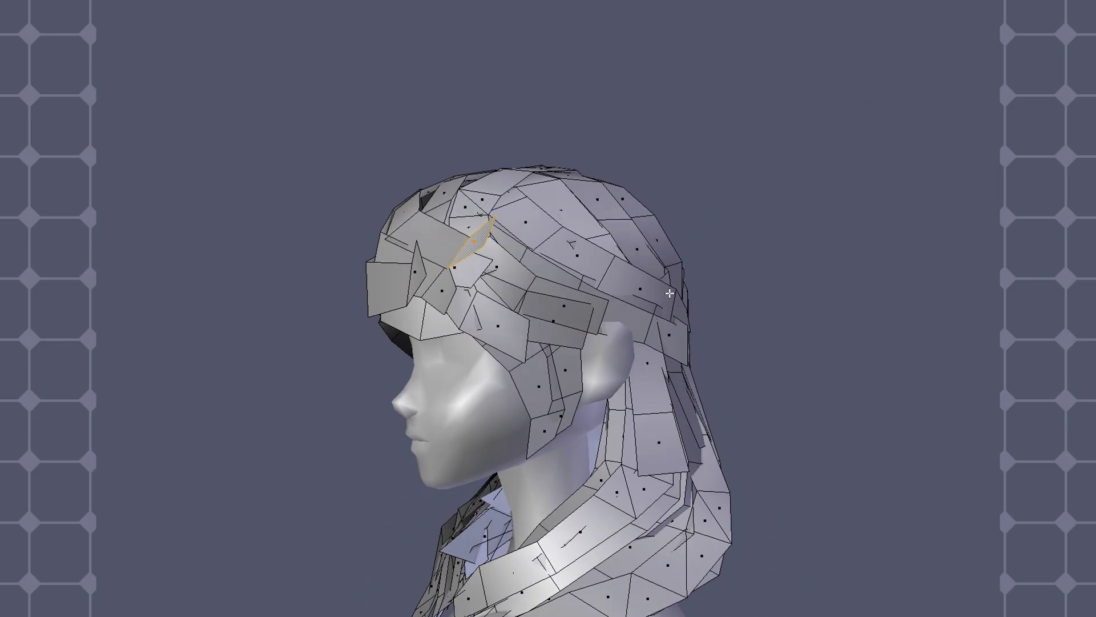
{"action": "middle_click_drag", "start_coordinate": [640, 425], "coordinate": [681, 347]}
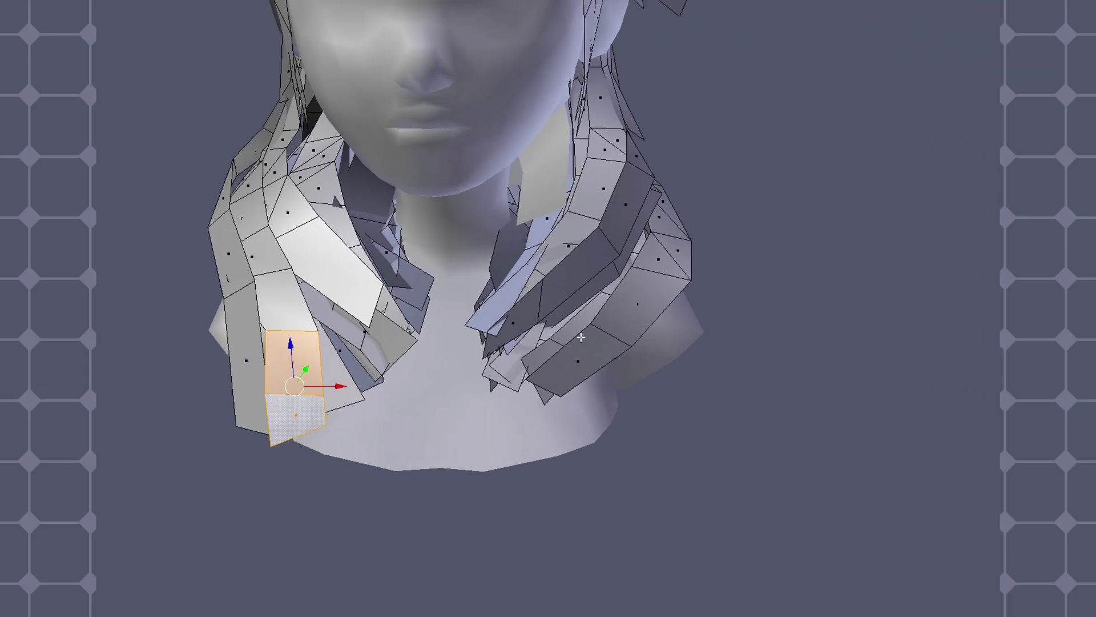
{"action": "middle_click_drag", "start_coordinate": [601, 470], "coordinate": [706, 363]}
{"action": "key", "text": "s"}
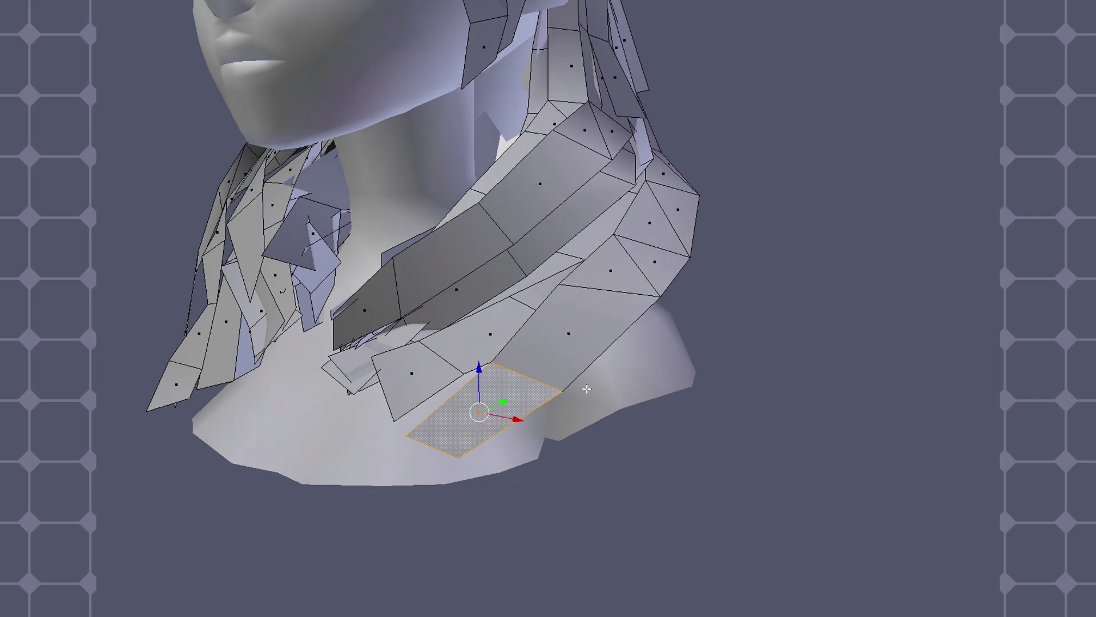